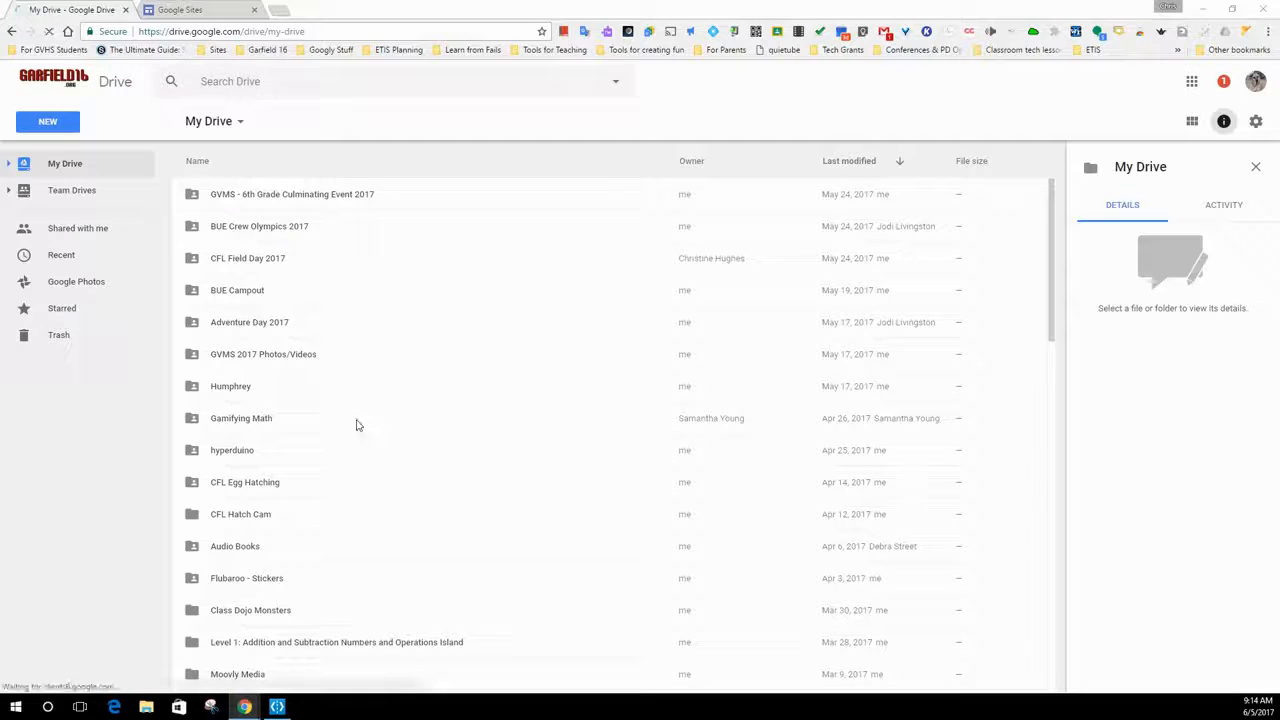
- Create a new Google Sites website from My Drive
left_click(57, 131)
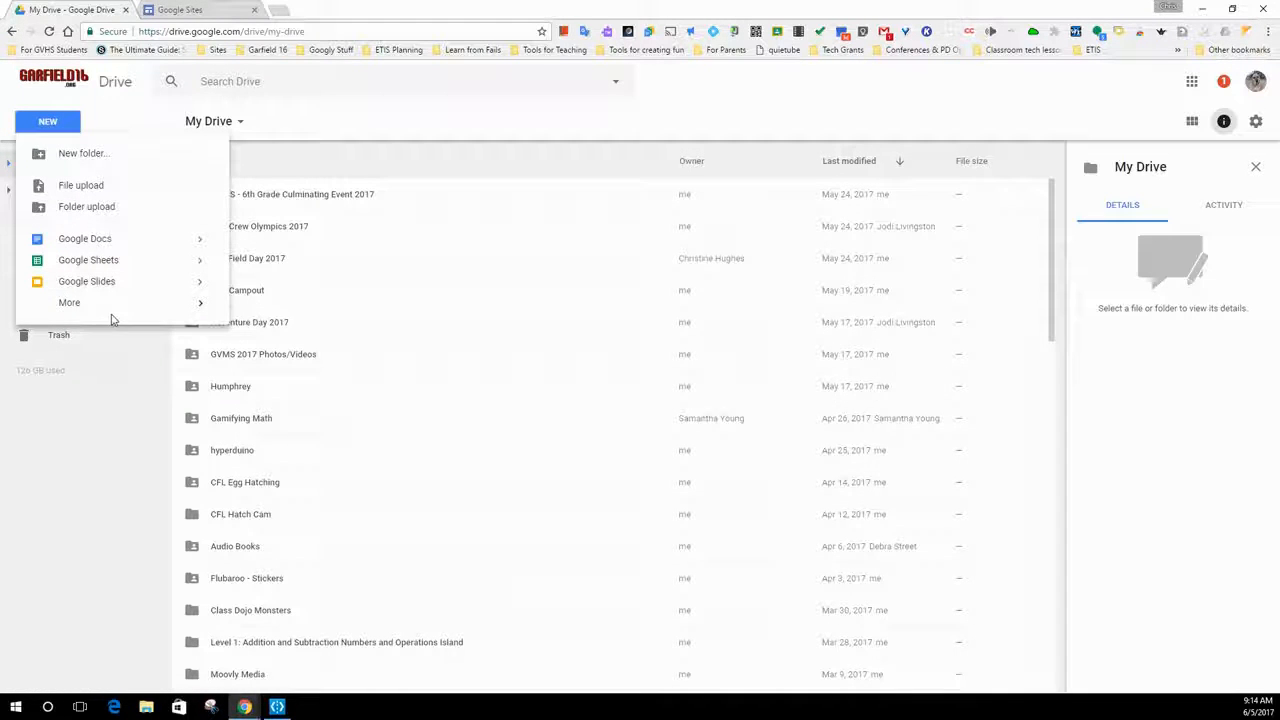
mouse_move(120, 305)
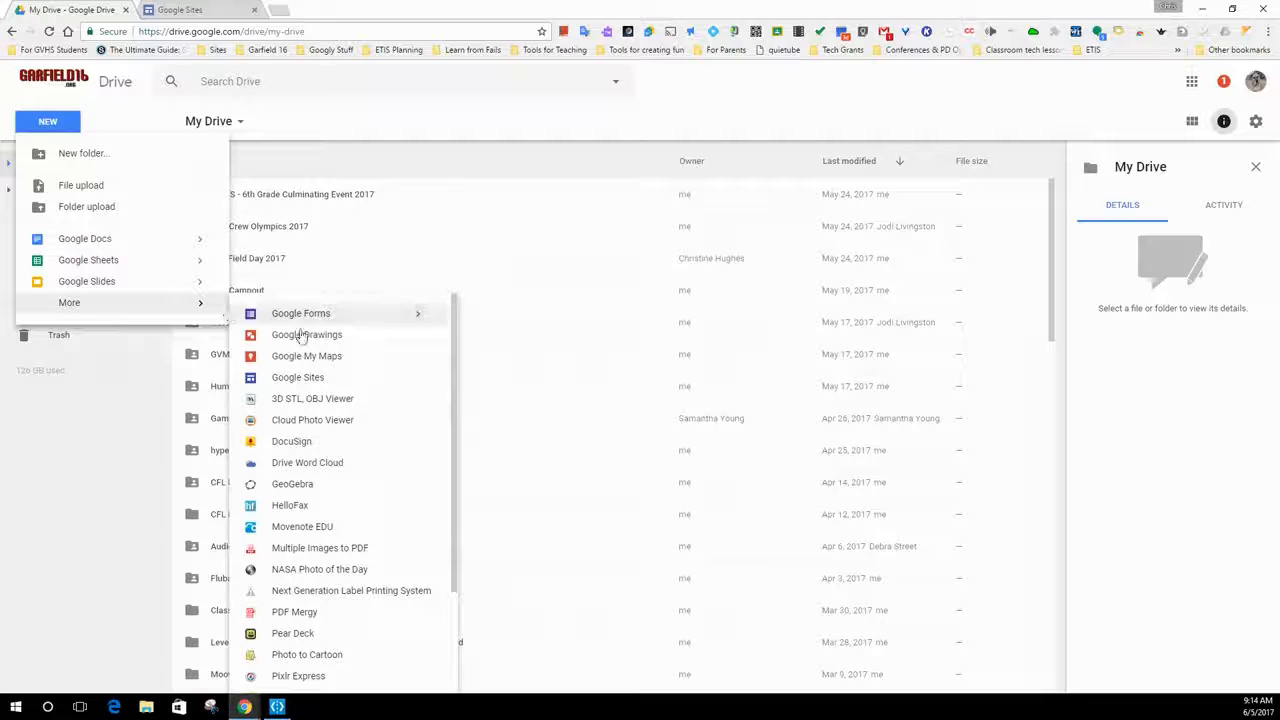
left_click(313, 381)
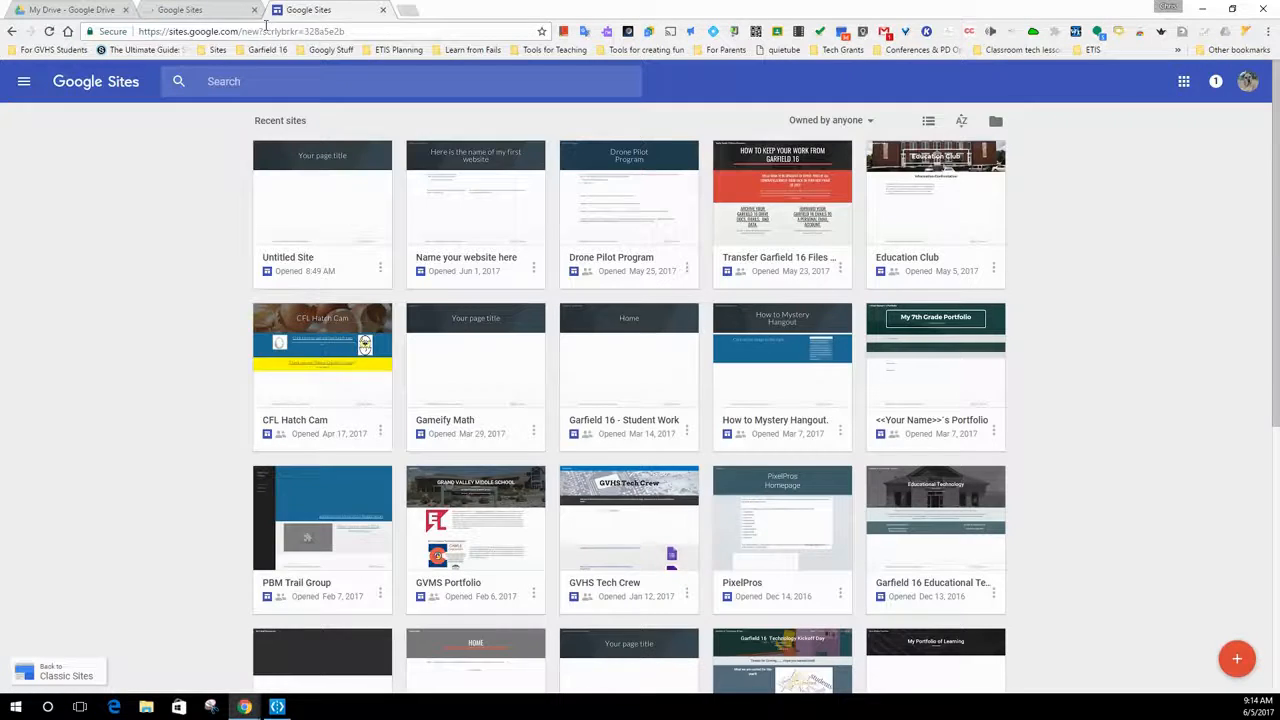
- Go to sites.google.com/new in the browser tab that already has Google Sites open
left_click(266, 28)
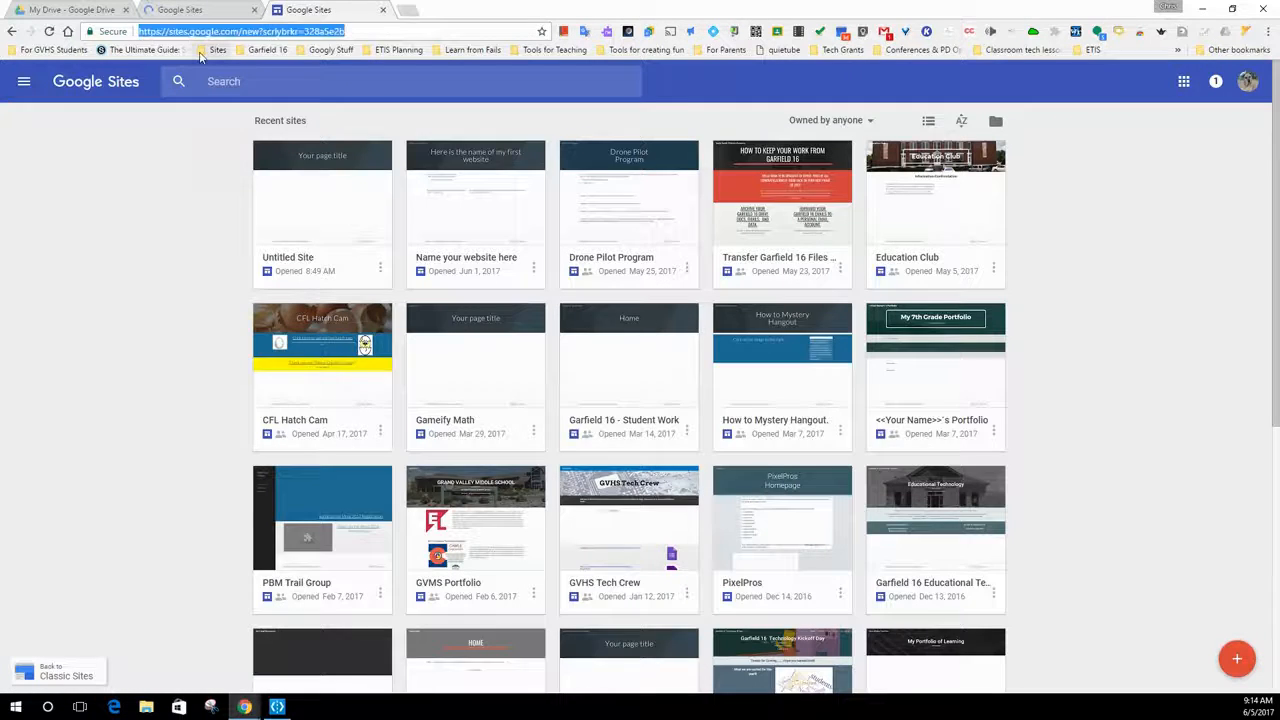
type("sites.google.com")
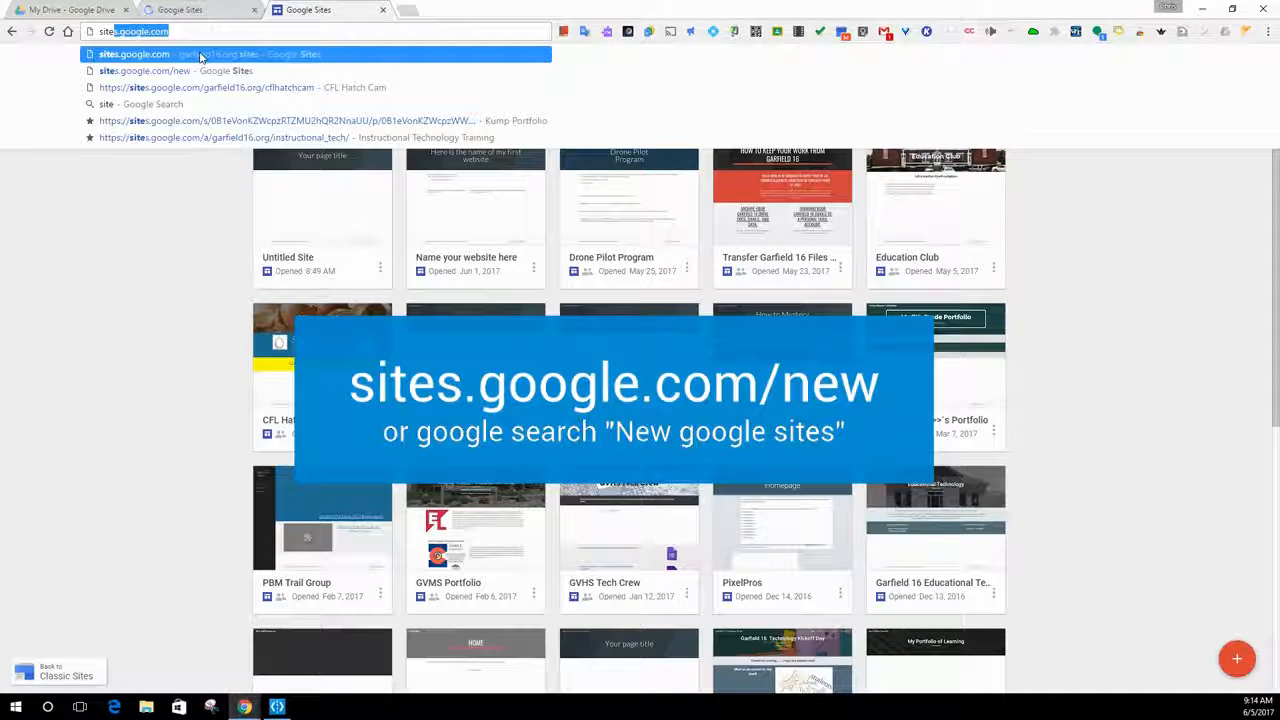
key("Right")
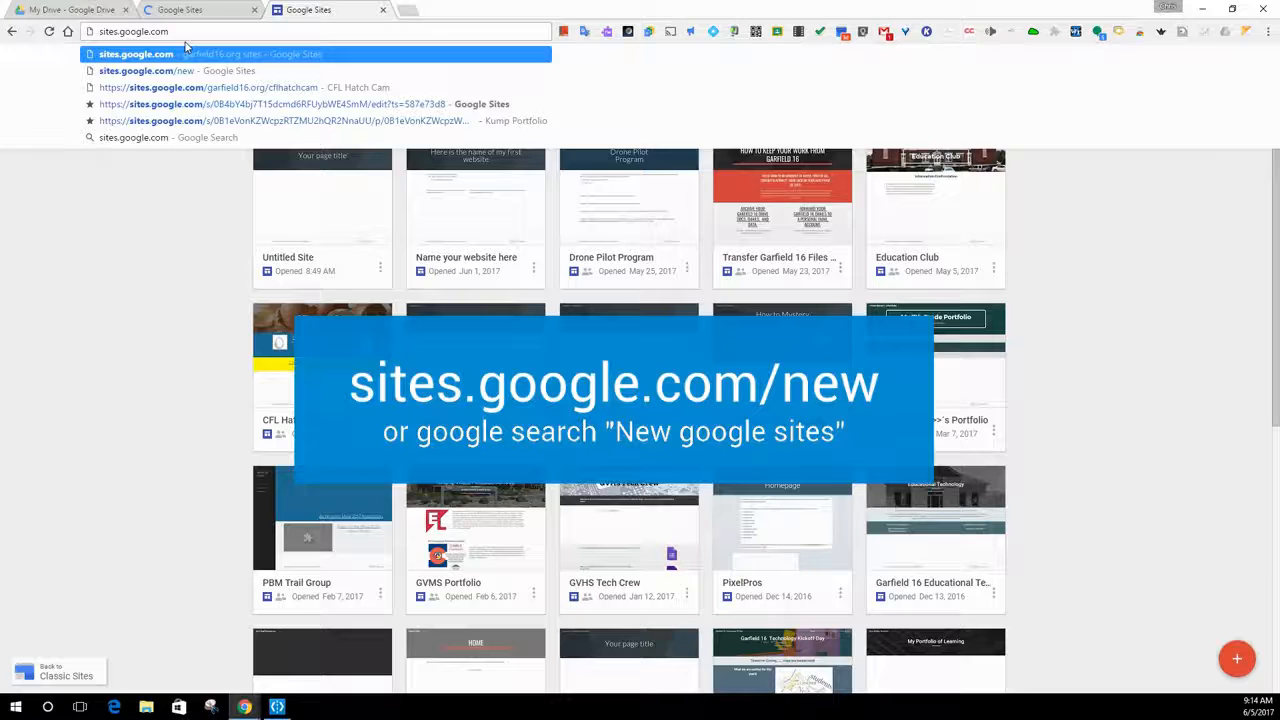
type("/new")
key("Return")
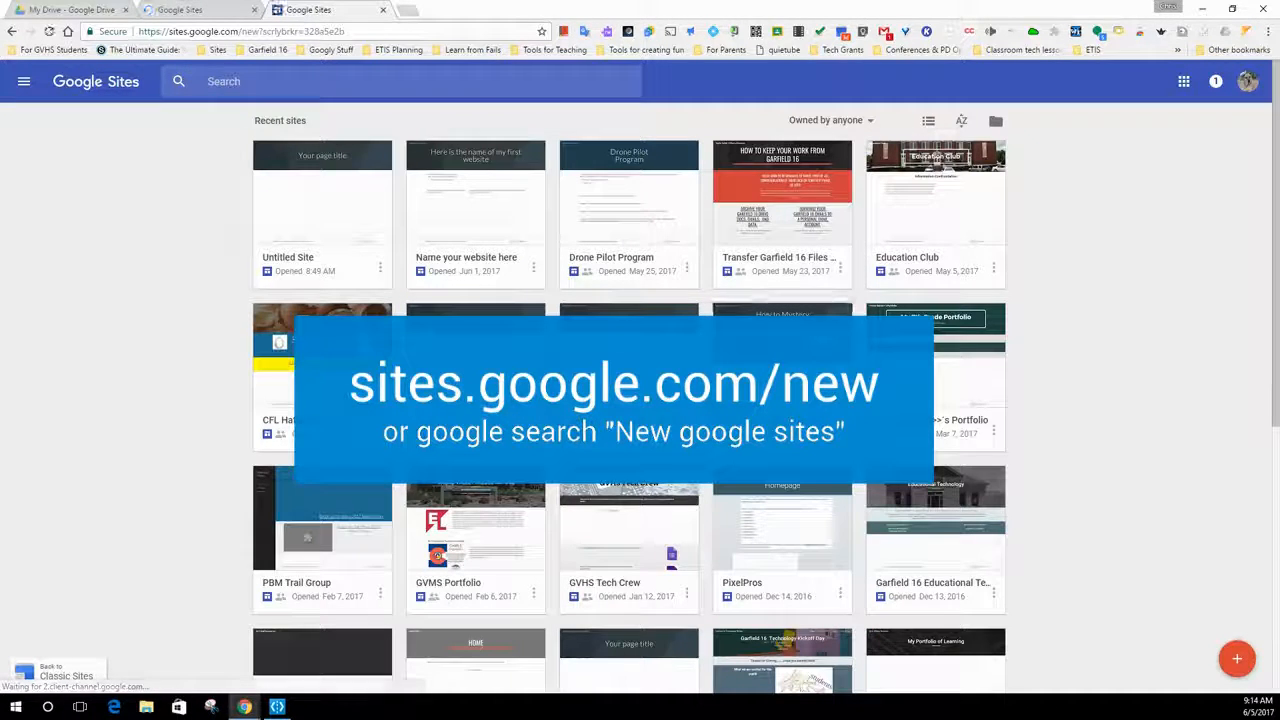
- Return to the untitled new site and rename it "Name your site here"
left_click(344, 247)
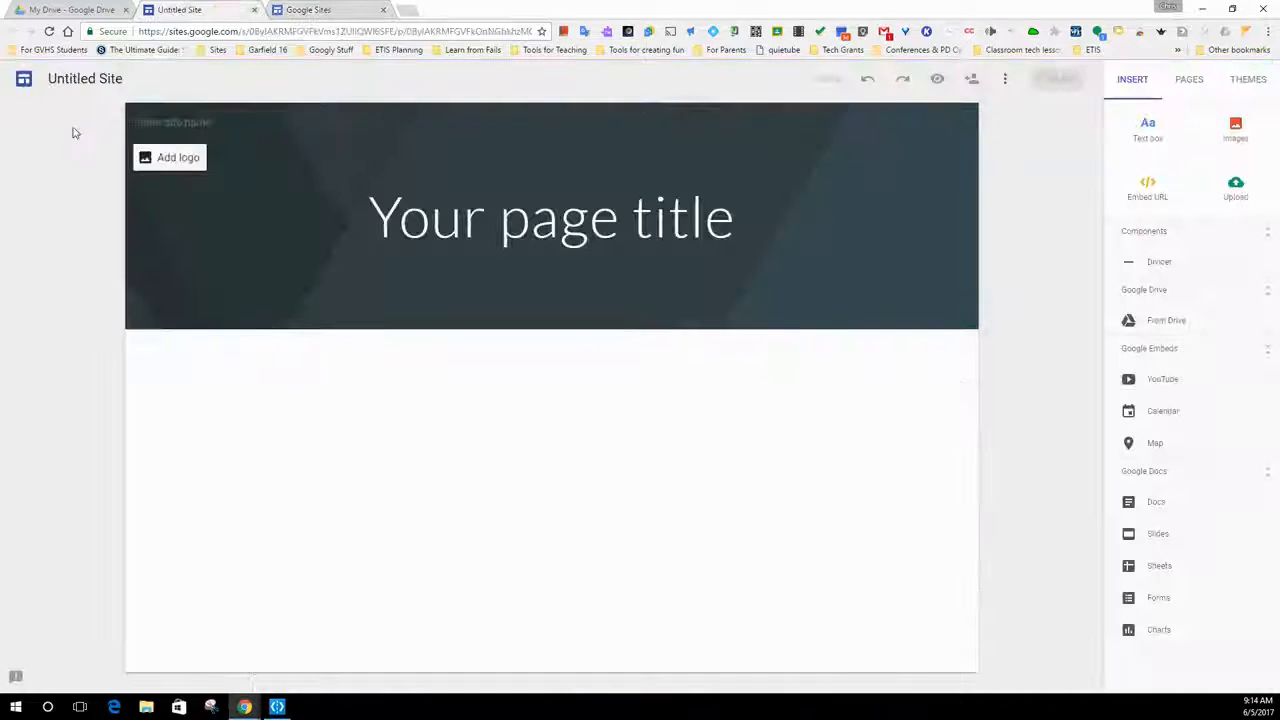
left_click(96, 78)
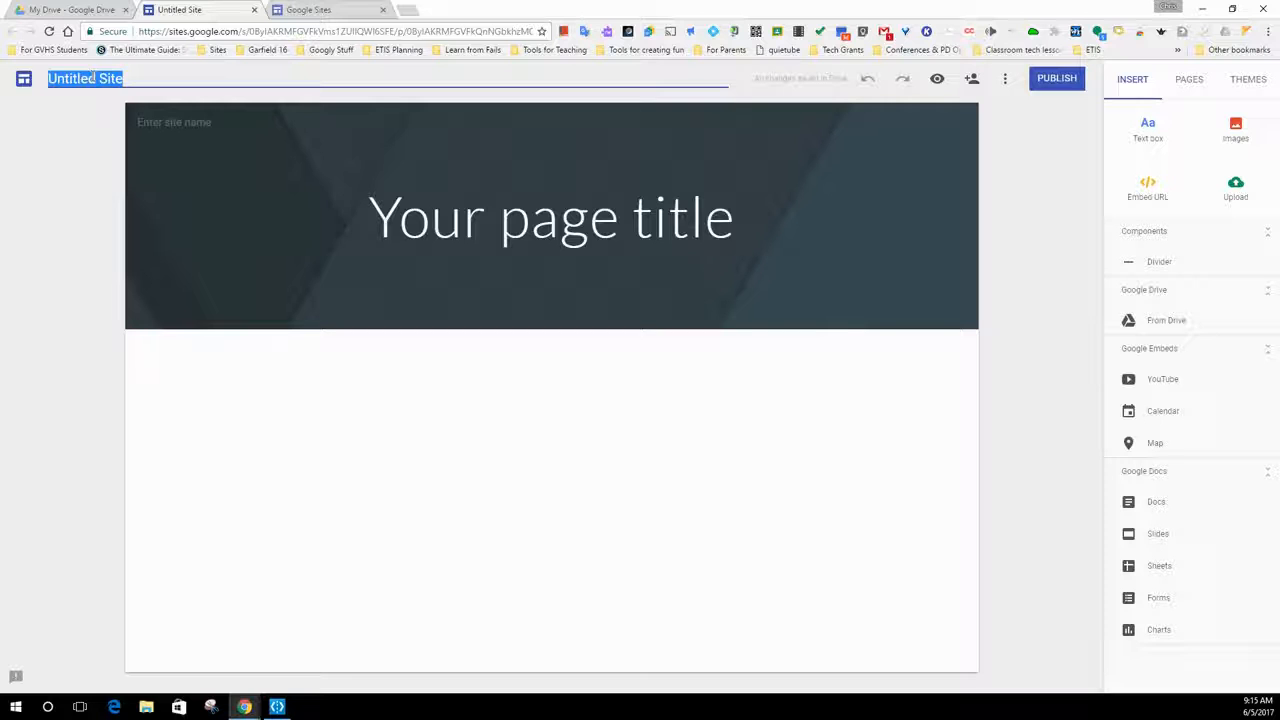
type("Name your site")
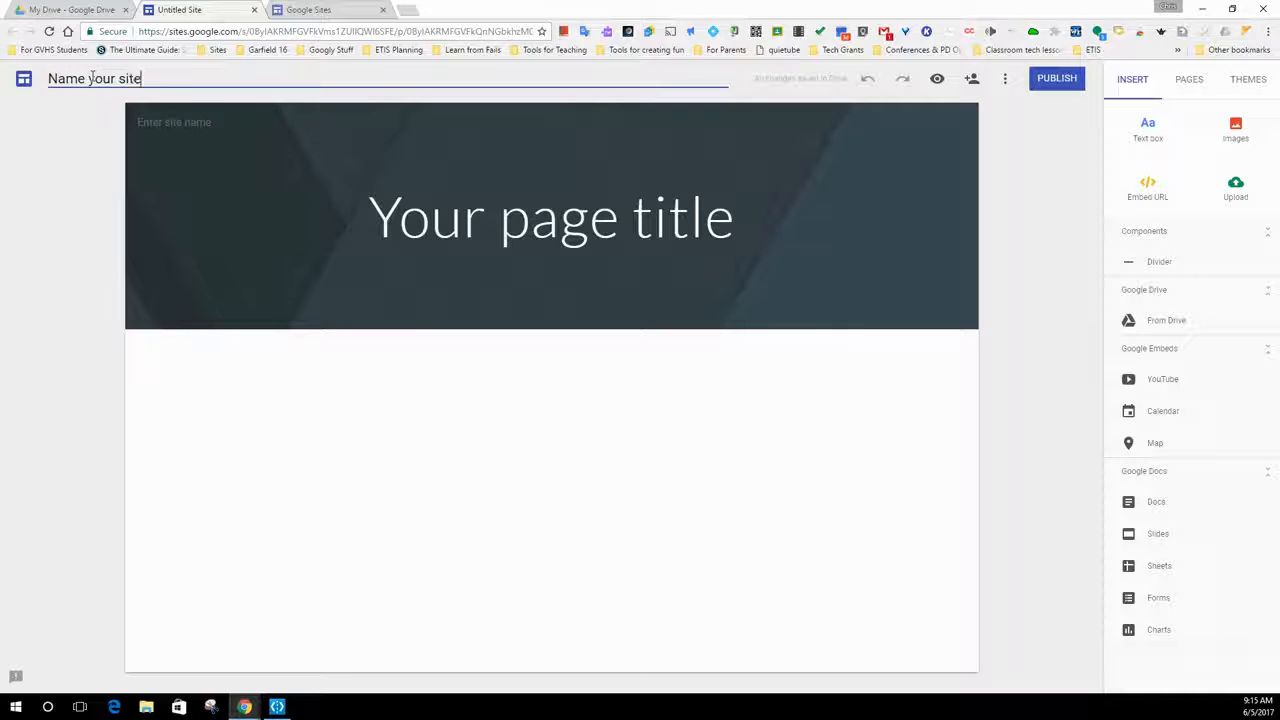
type(" heree")
key("BackSpace")
key("Return")
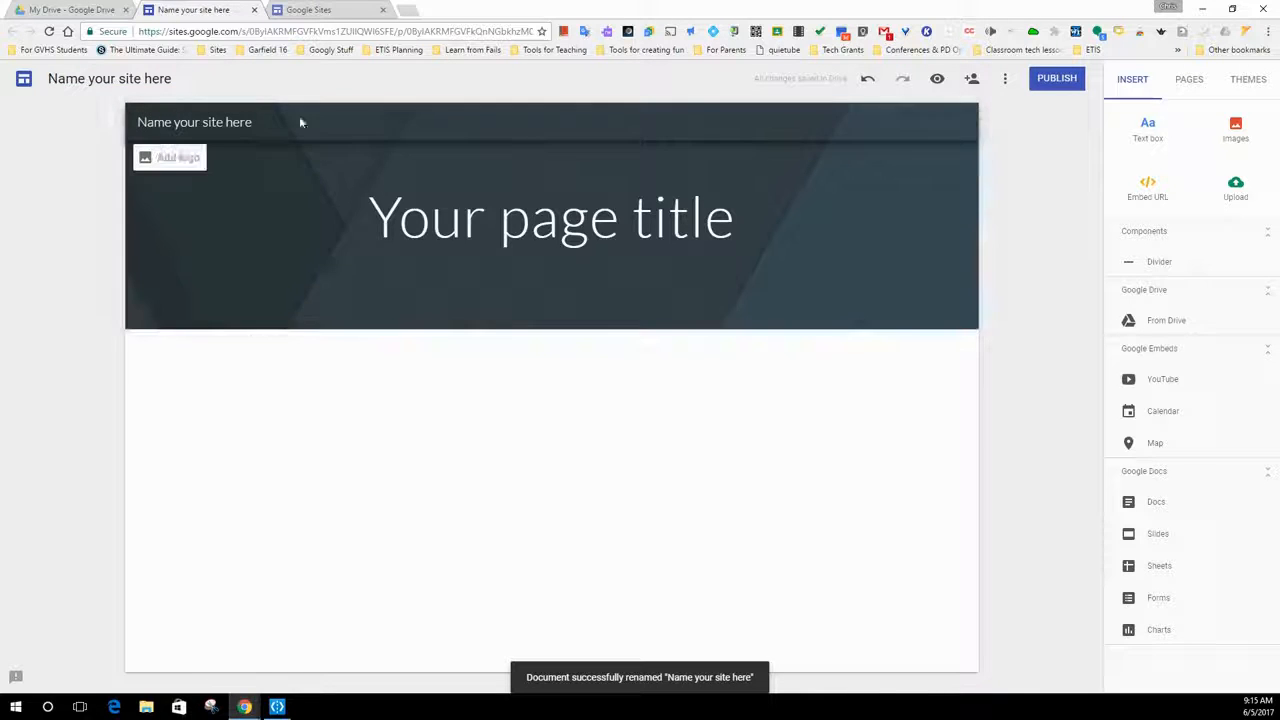
- Replace the page title in the header with "Give it a title"
left_click(504, 228)
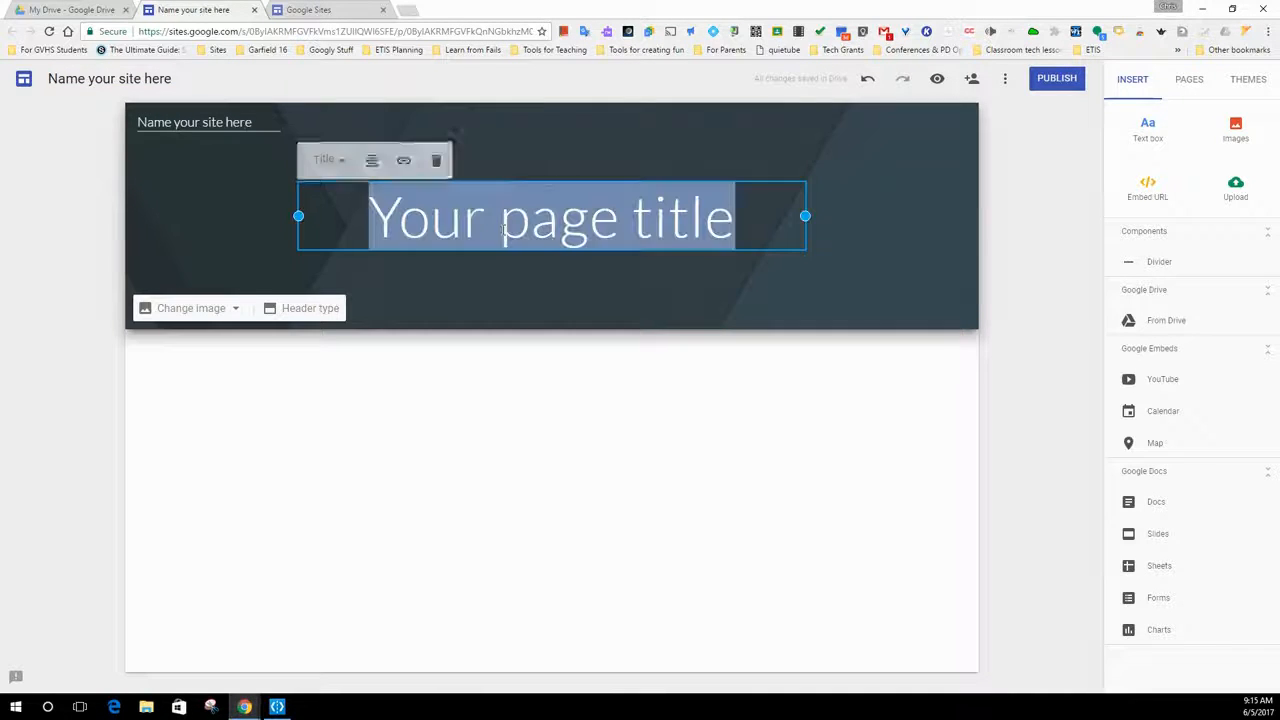
type("Gi")
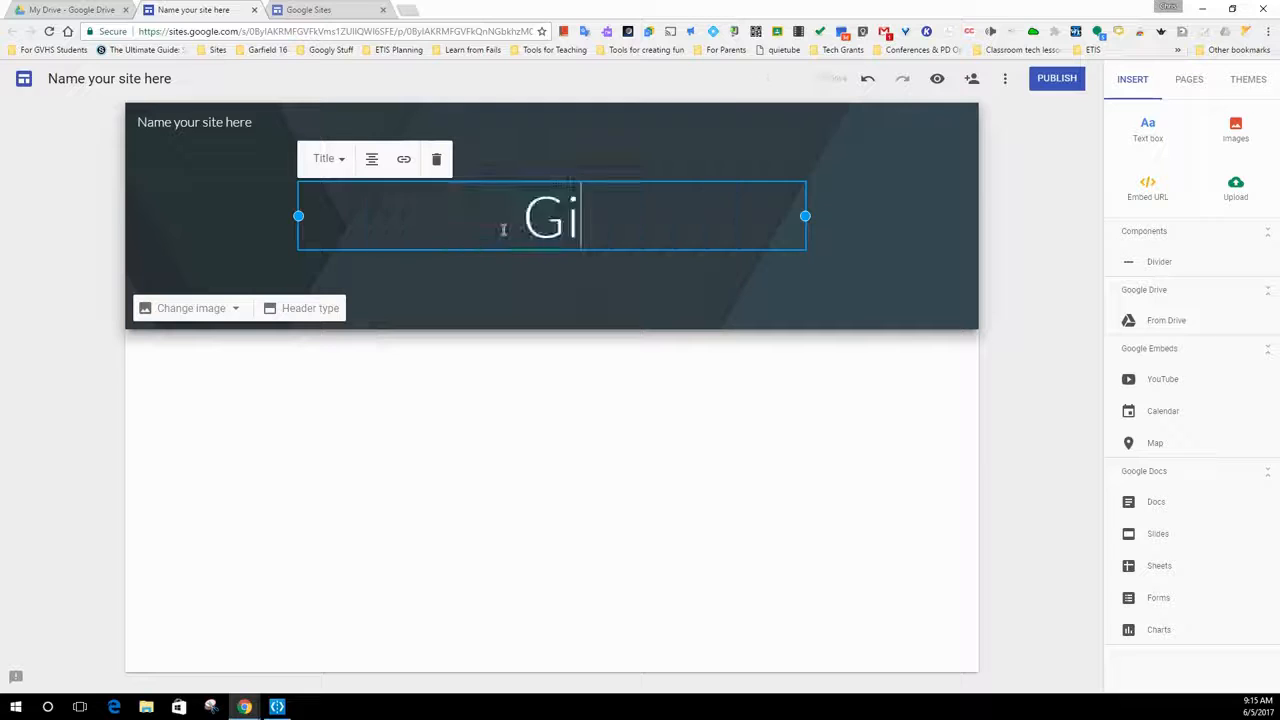
type("ve it a title")
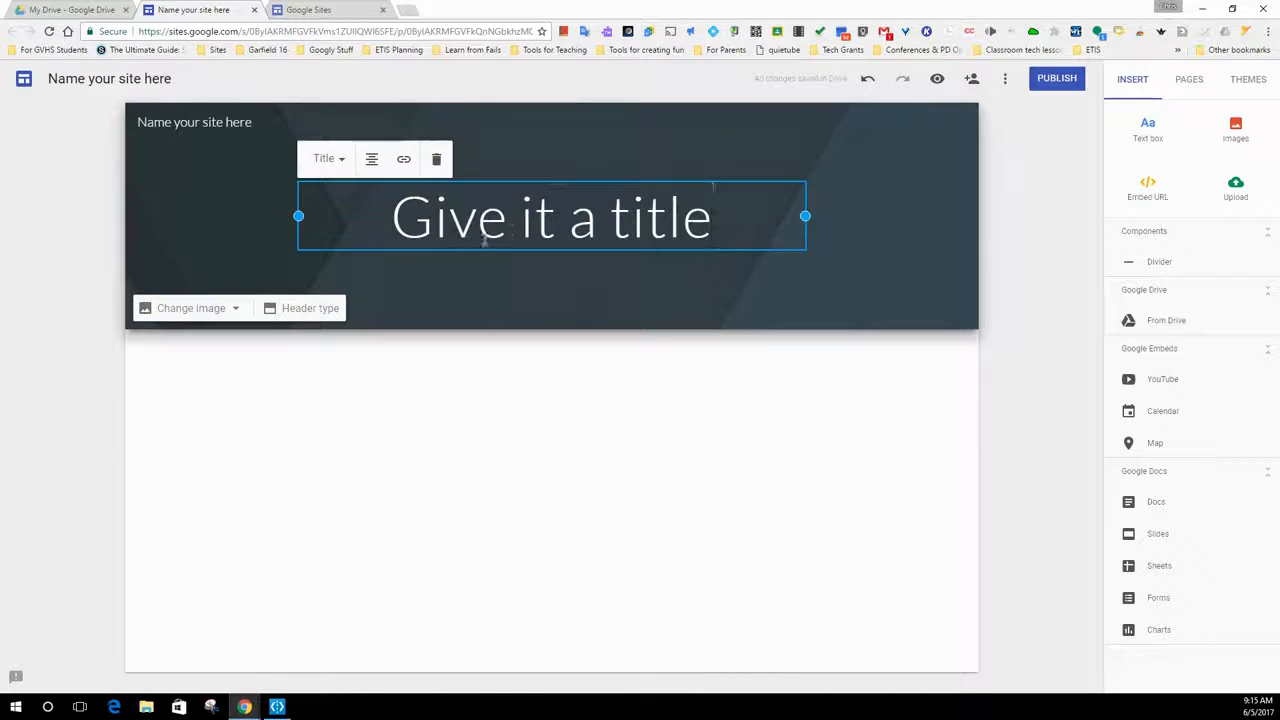
left_click(481, 383)
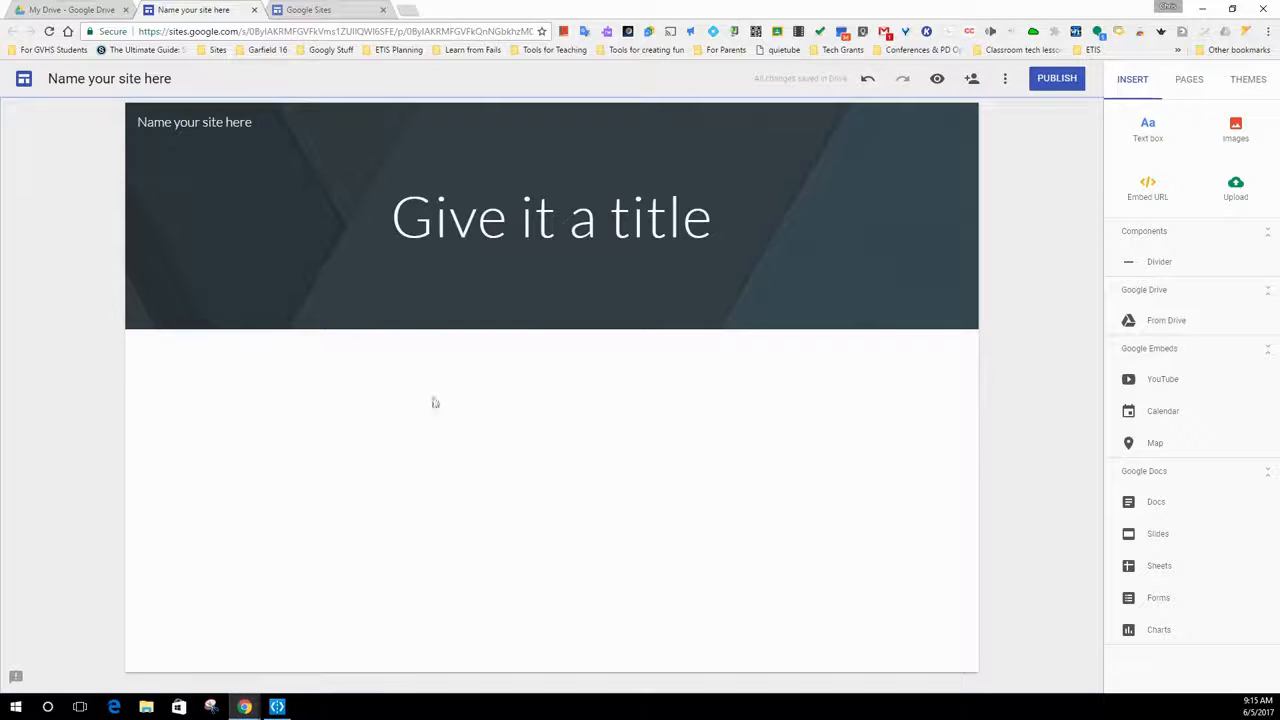
- Add a text box in the blank area below the header containing "Add some text"
double_click(381, 432)
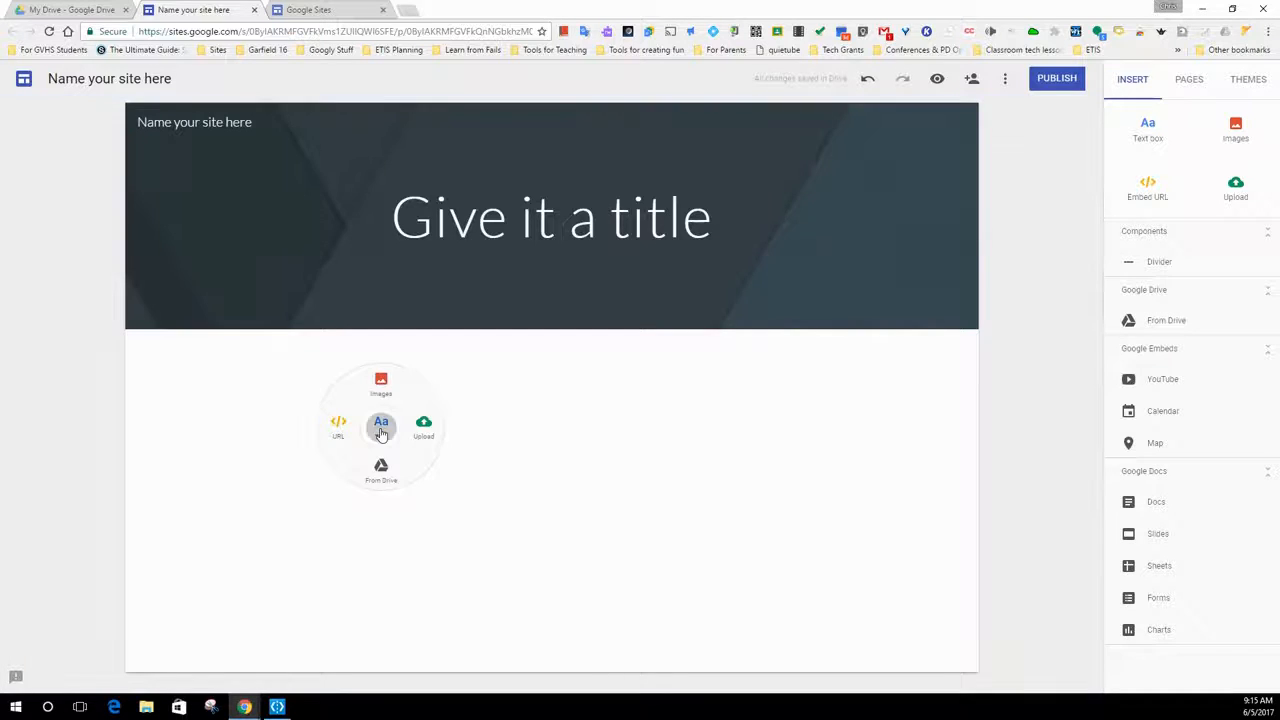
left_click(381, 432)
type("Add some text")
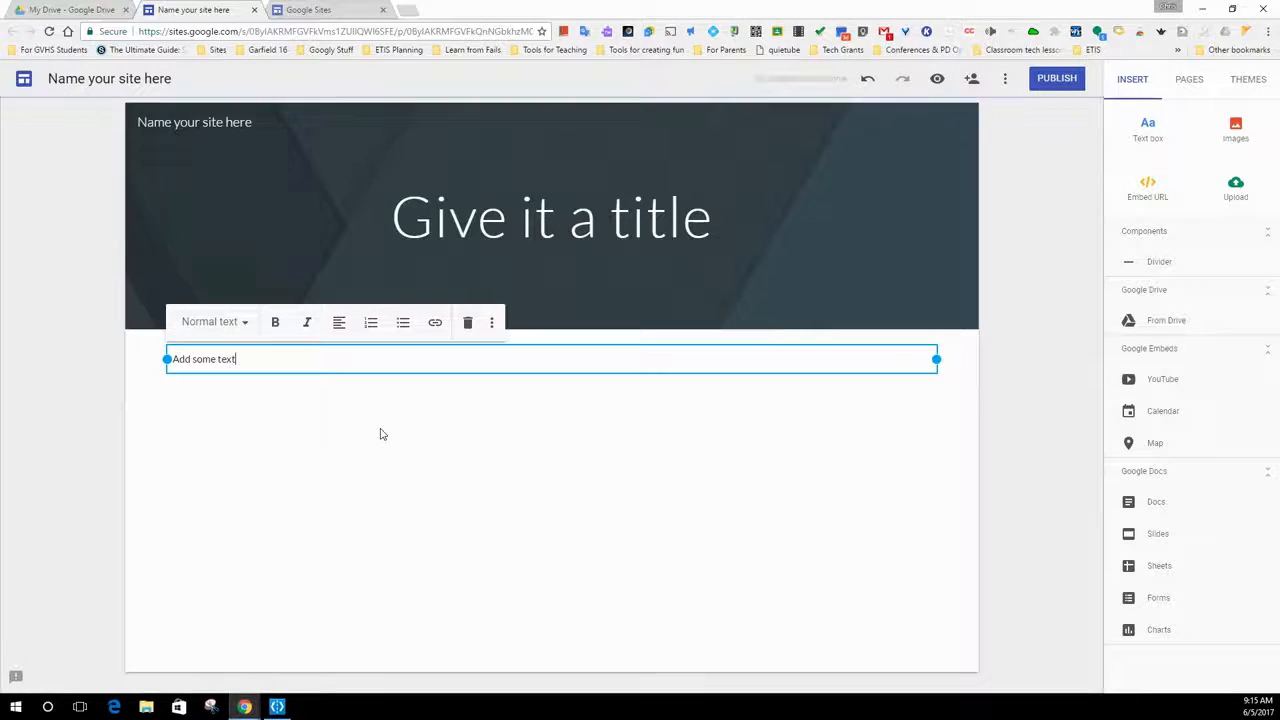
- Insert the "Variation, Mutations, and DNA Replication" presentation from the Math / Science Docs folder in Google Drive below the text
double_click(381, 434)
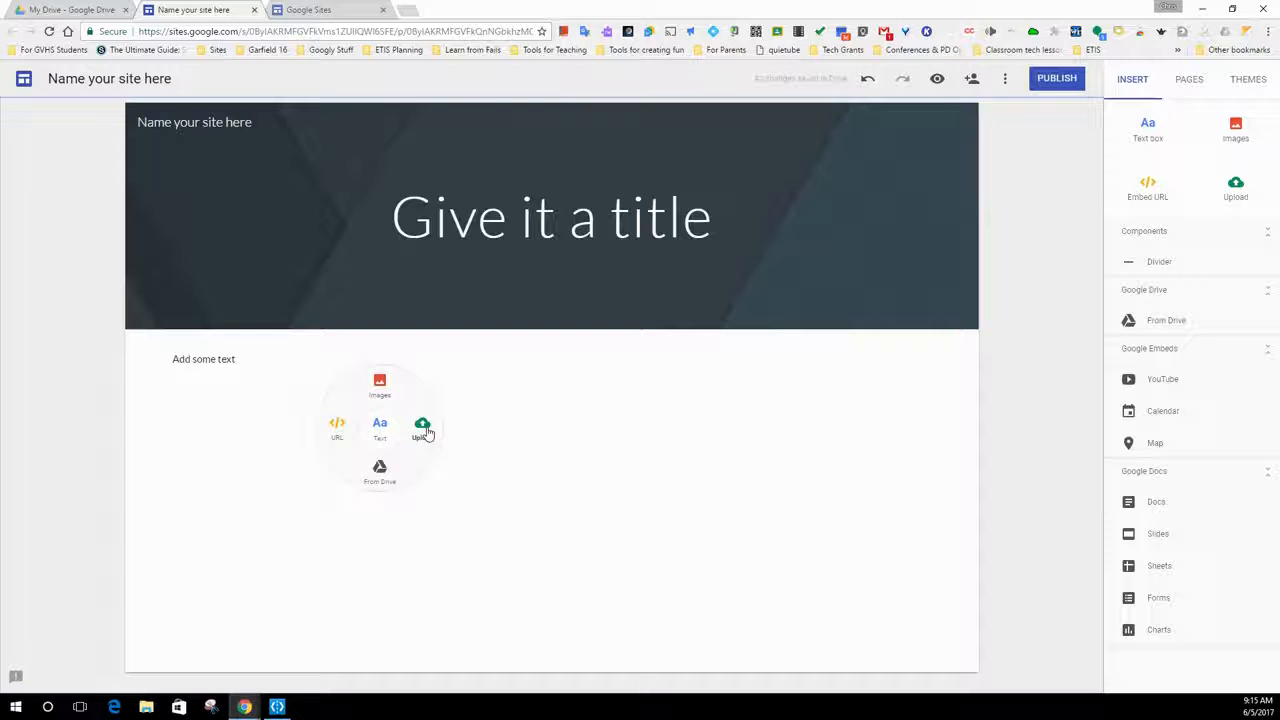
left_click(381, 472)
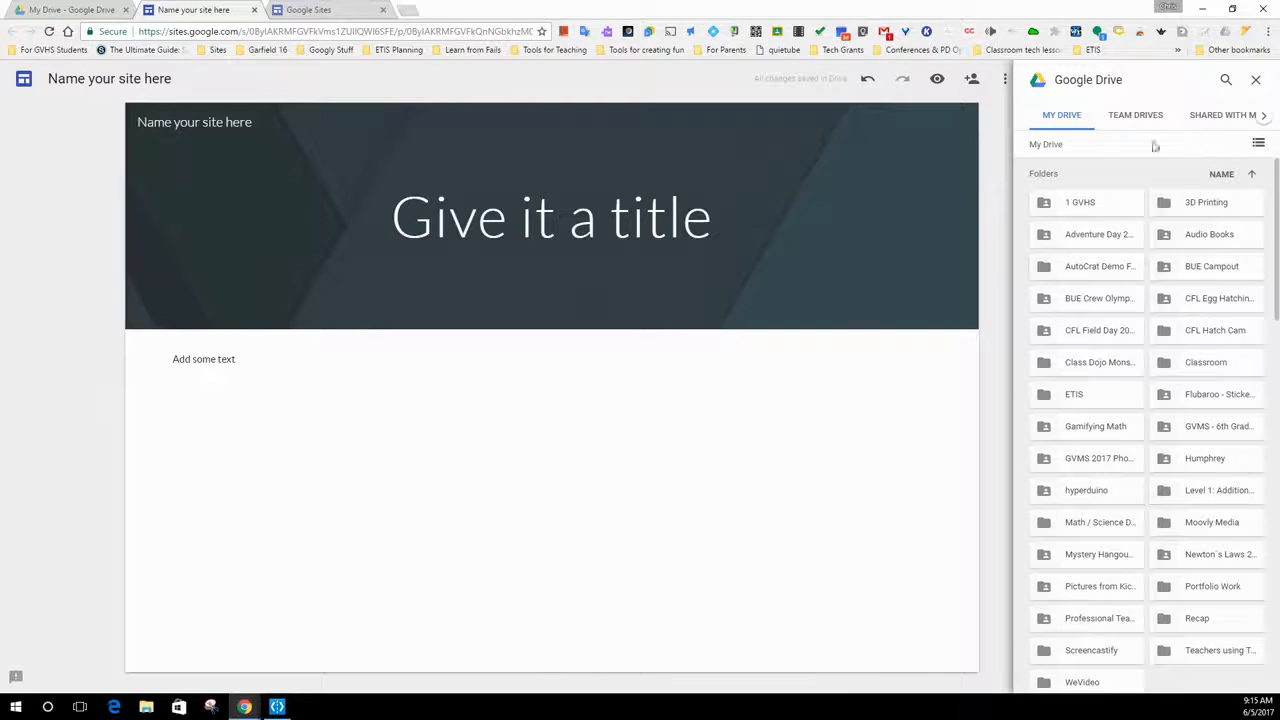
left_click(1224, 82)
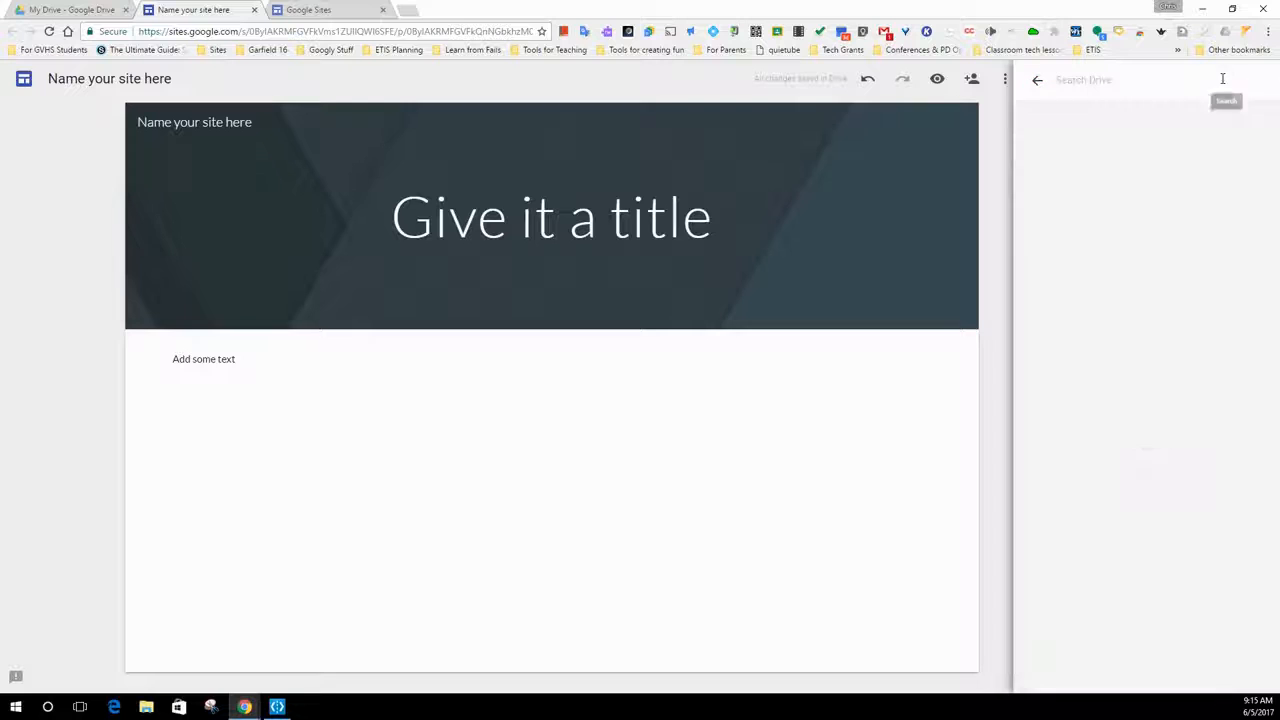
left_click(1031, 84)
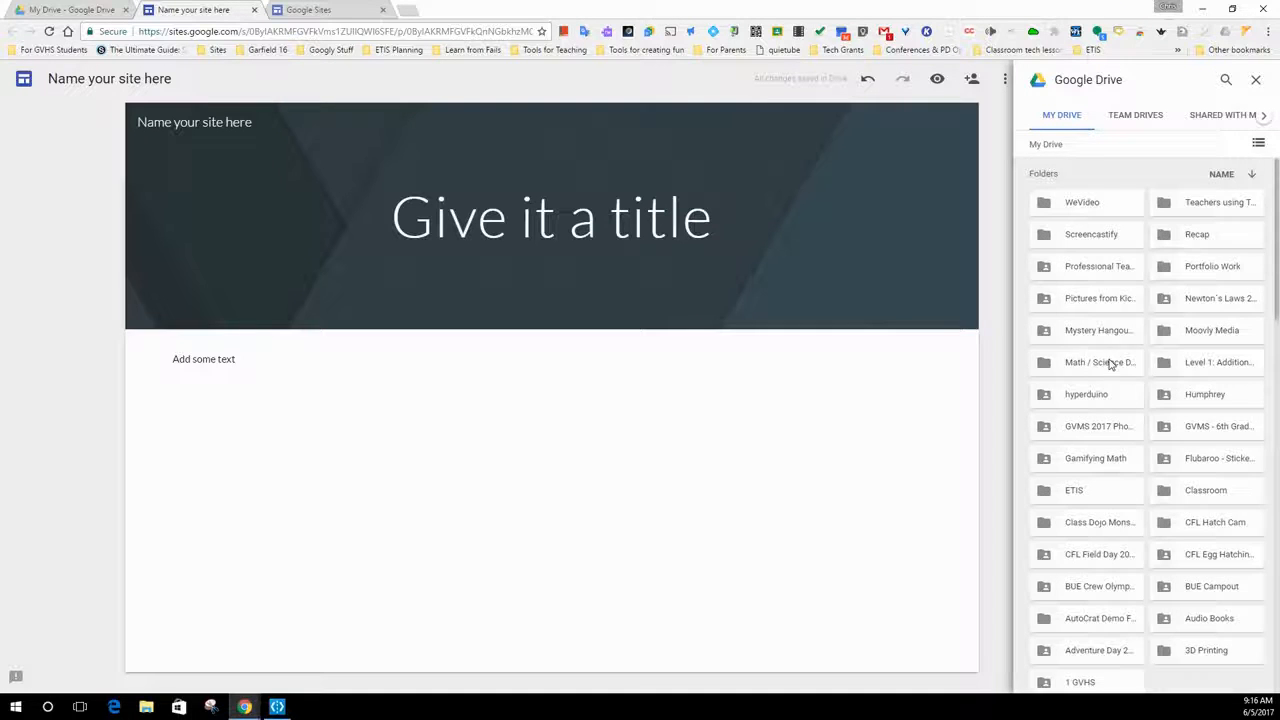
double_click(1109, 363)
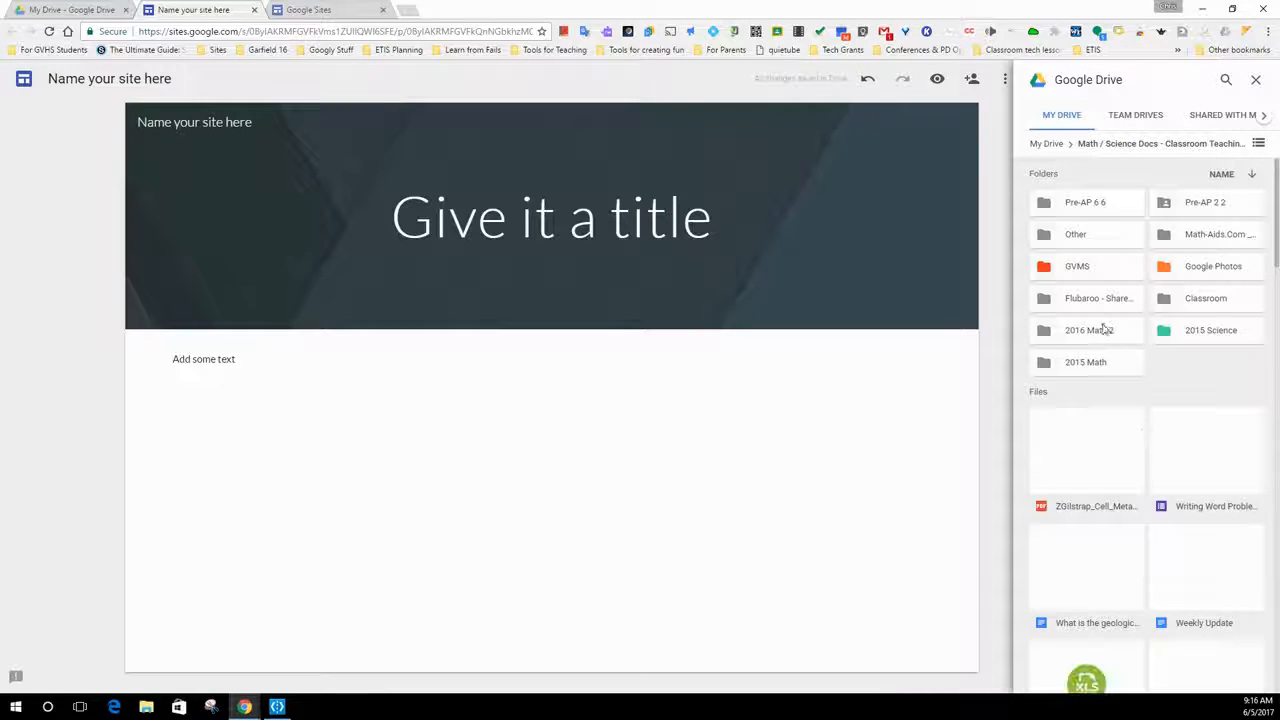
scroll(1176, 546, "down", 3)
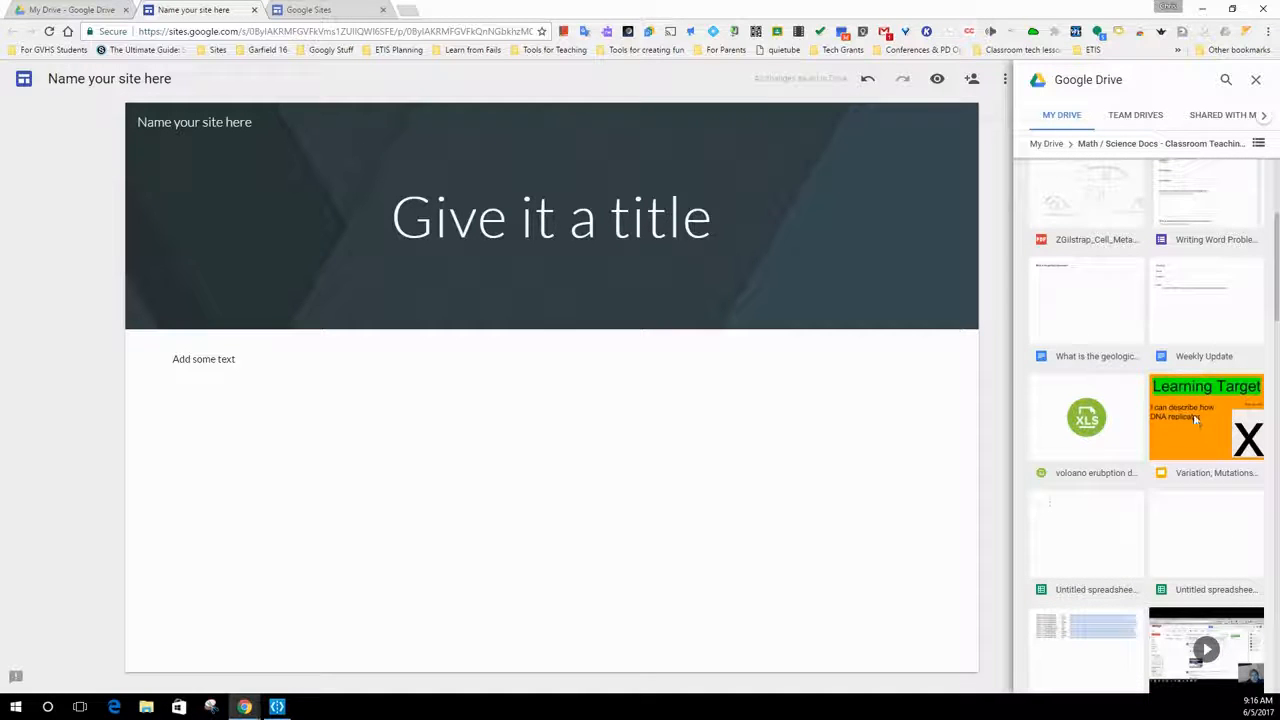
left_click(1194, 415)
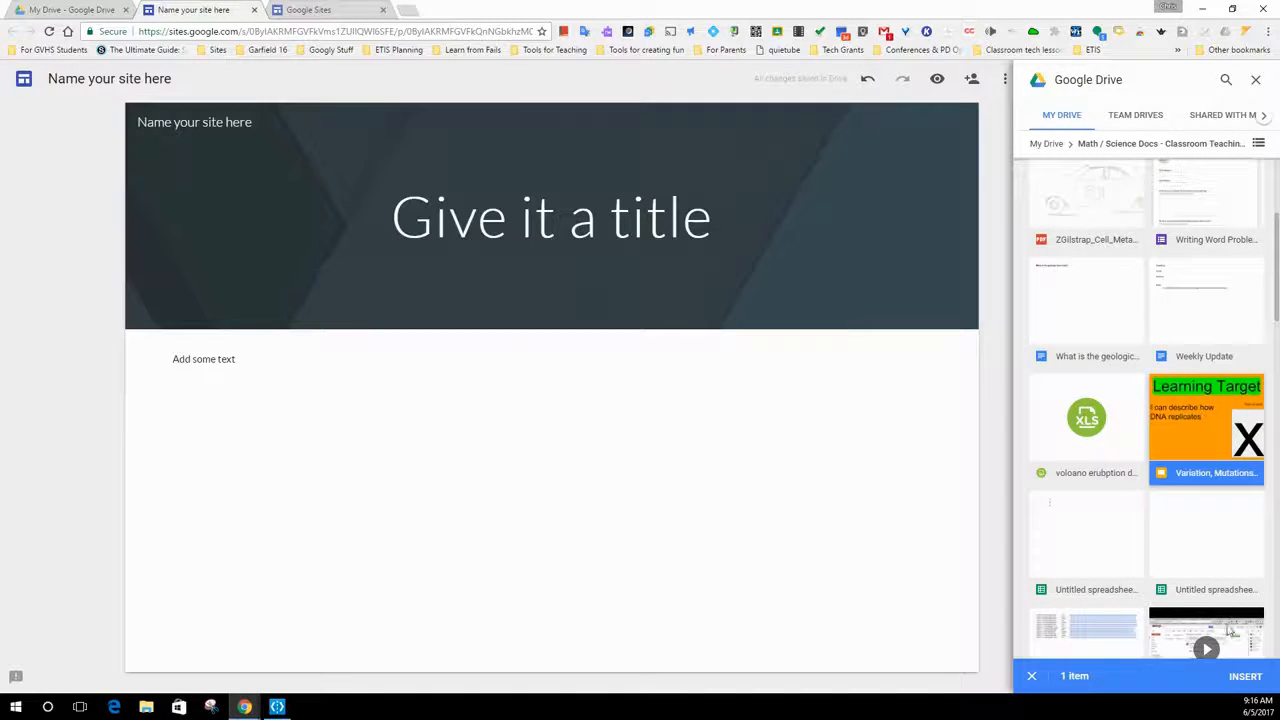
left_click(1245, 677)
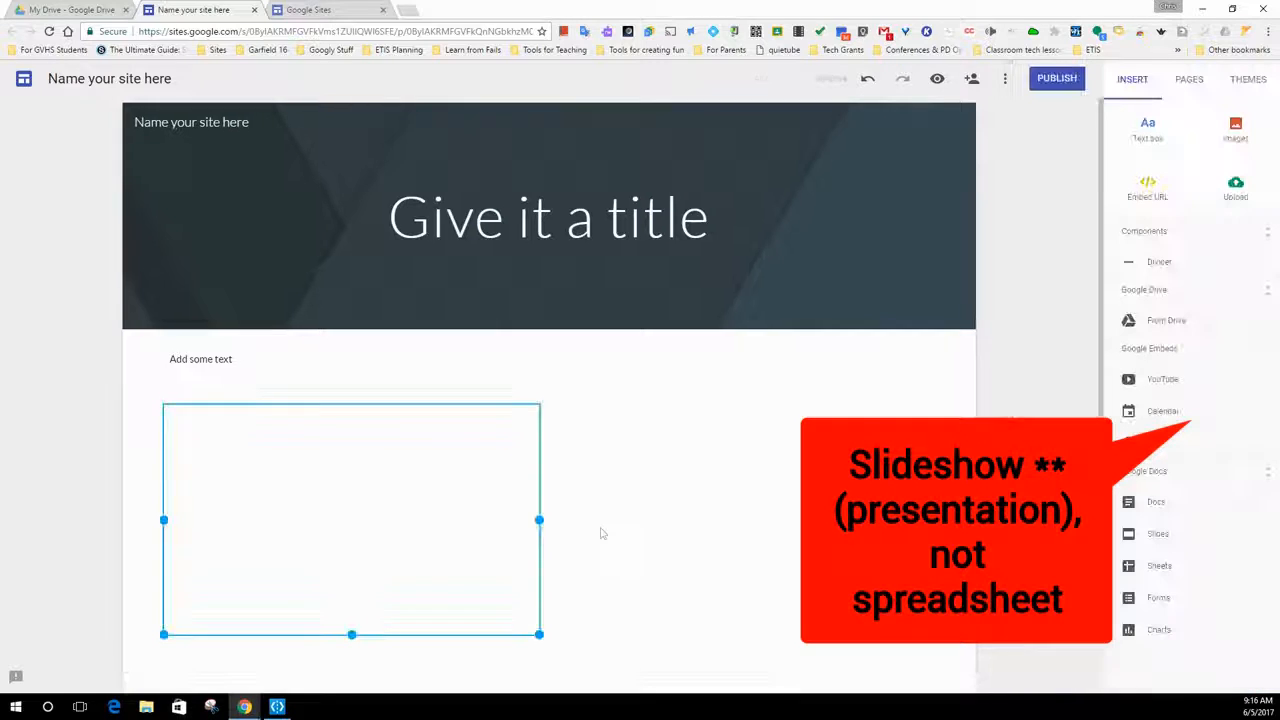
- Enlarge the embedded presentation so it spans most of the page width and is proportionally taller
scroll(590, 525, "down", 1)
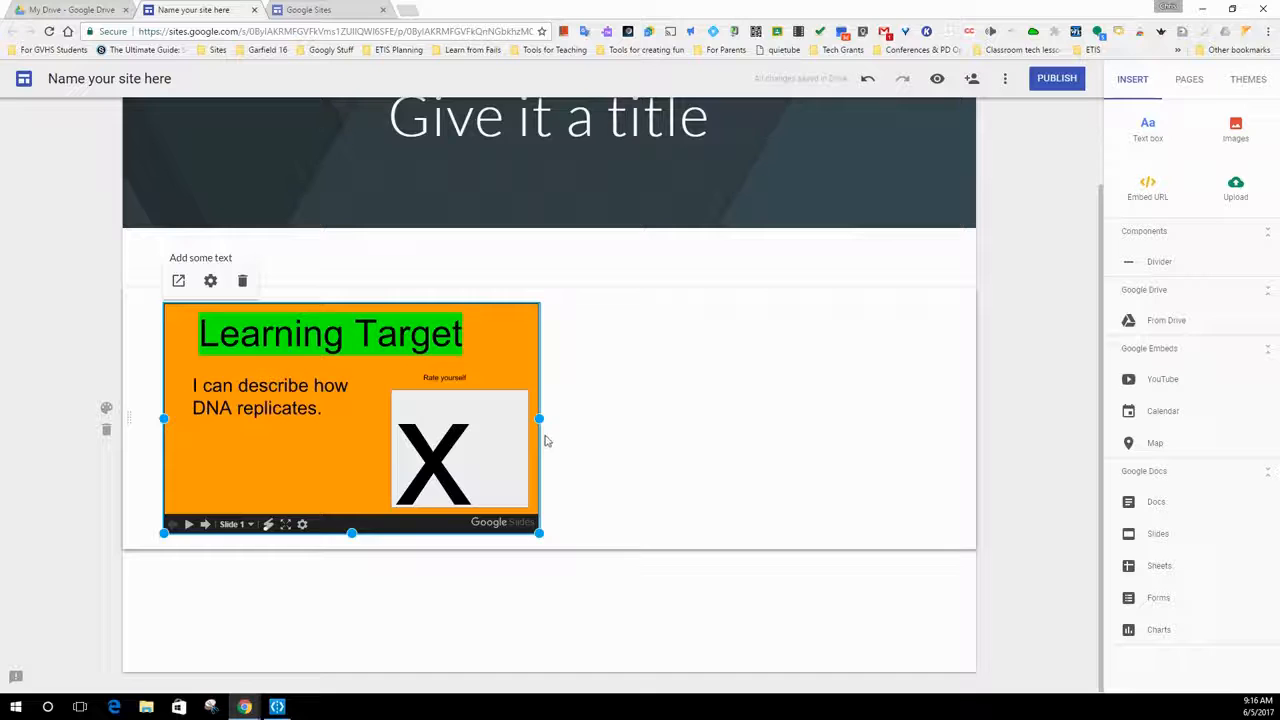
left_click_drag(539, 418, 893, 433)
left_click_drag(809, 441, 870, 420)
left_click_drag(516, 534, 525, 674)
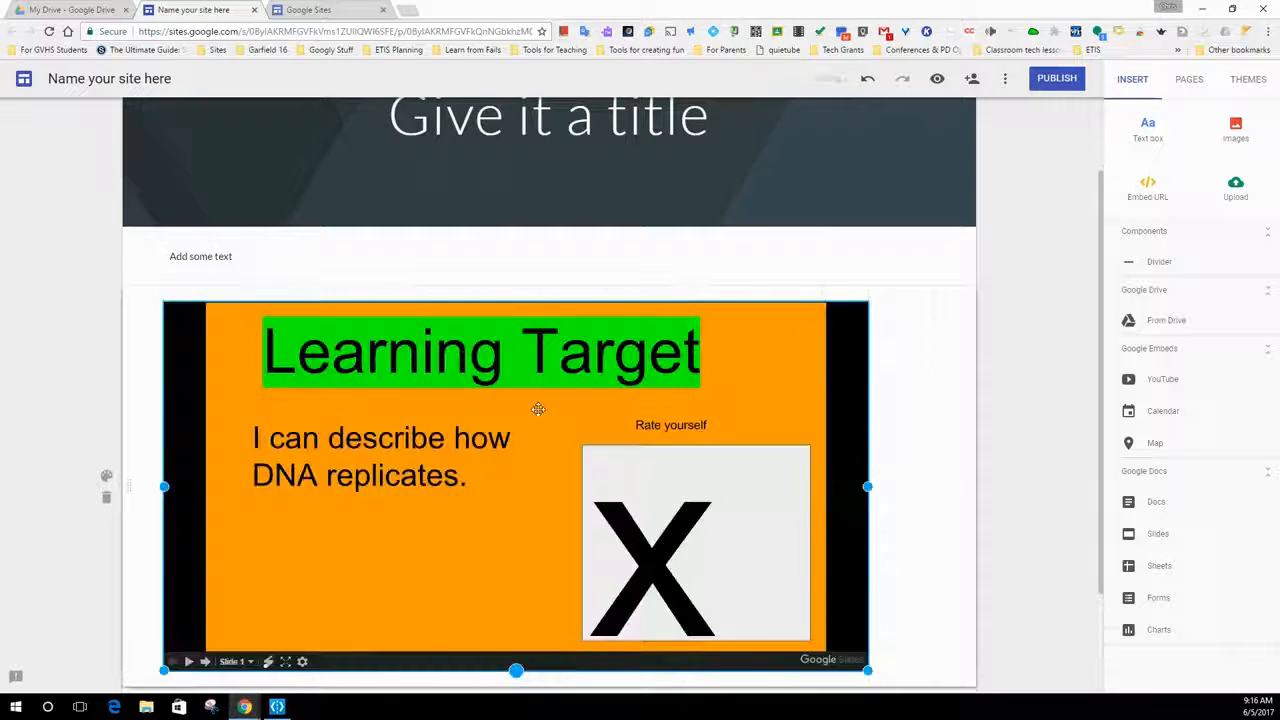
- Turn on Auto Start and Loop Playback in the embedded presentation's settings
scroll(535, 405, "down", 2)
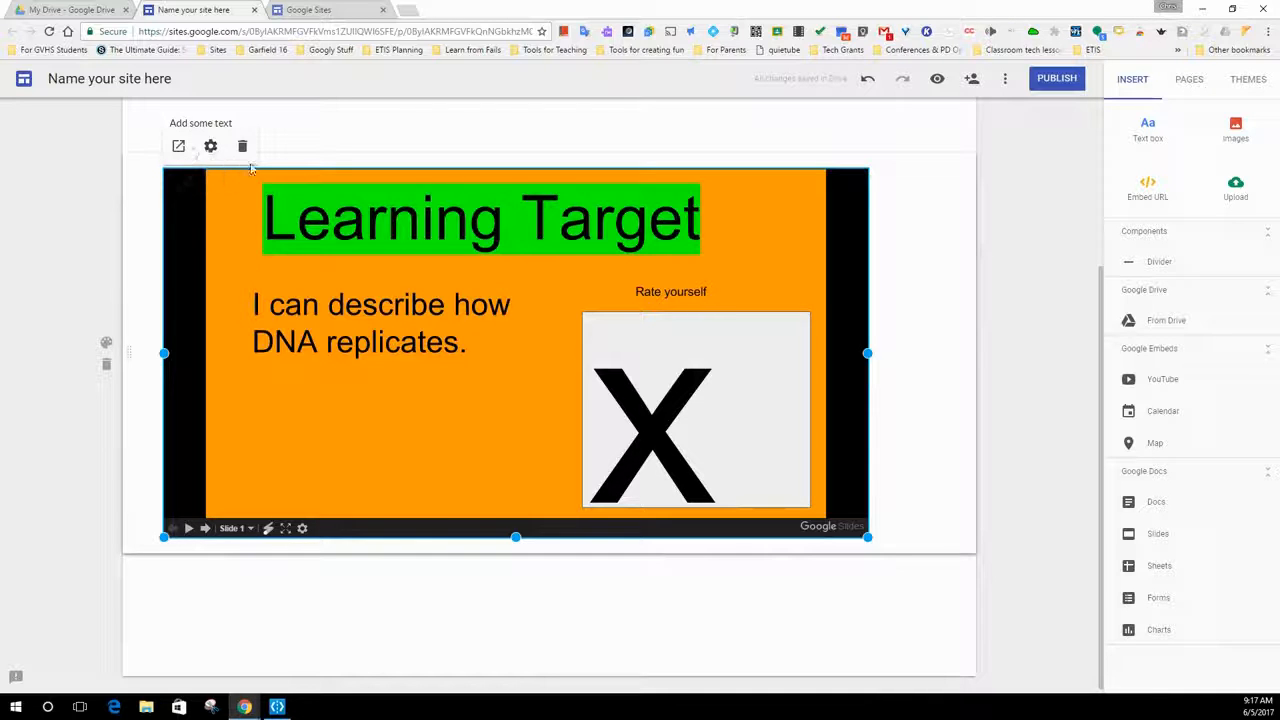
left_click(210, 146)
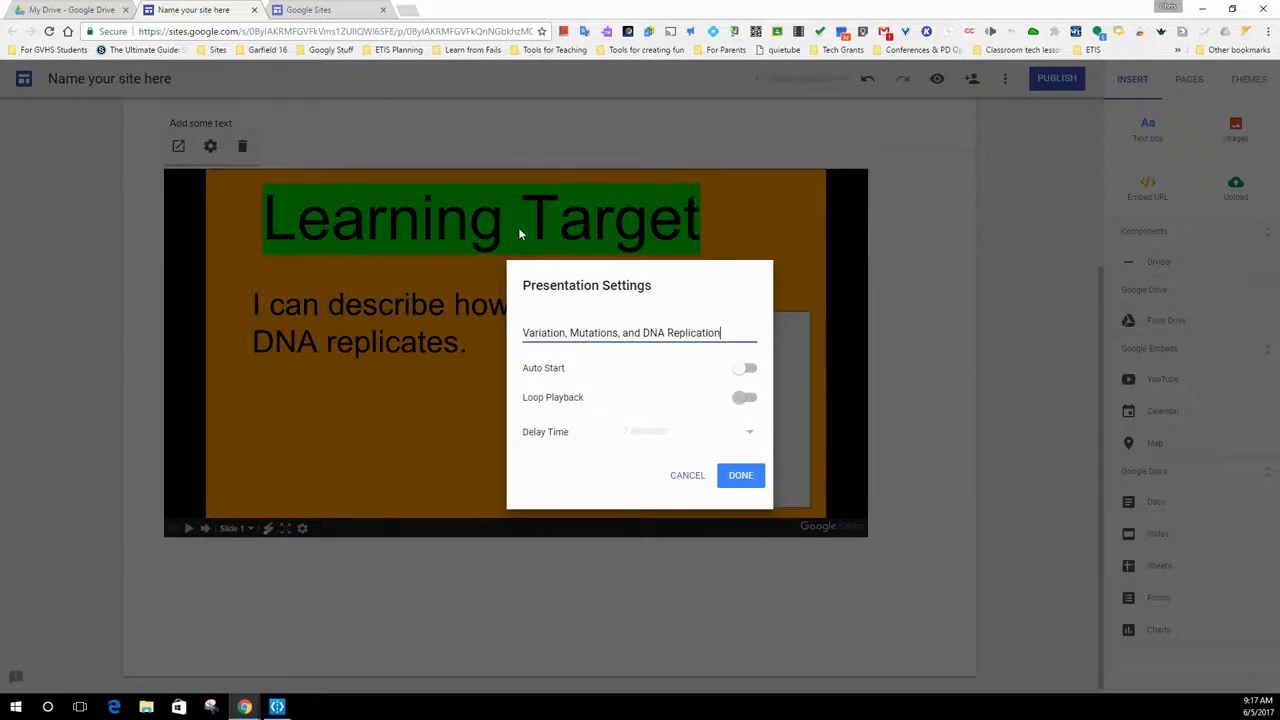
left_click(748, 372)
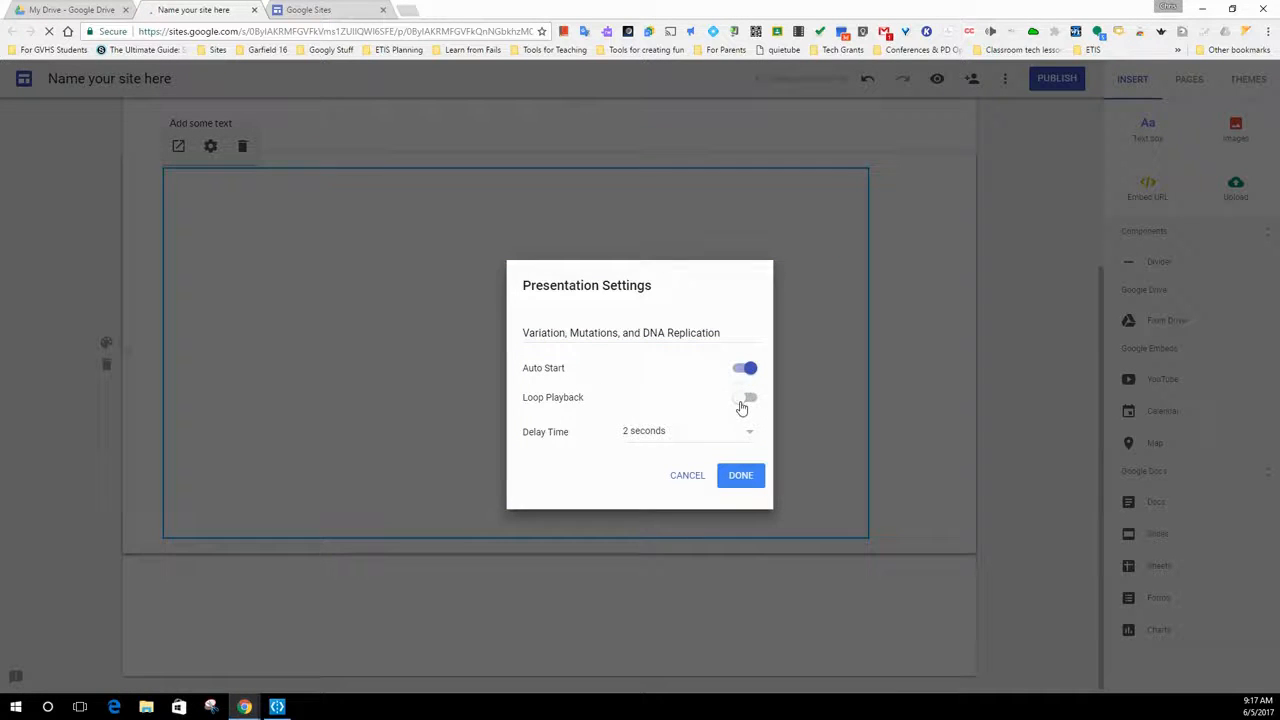
left_click(742, 404)
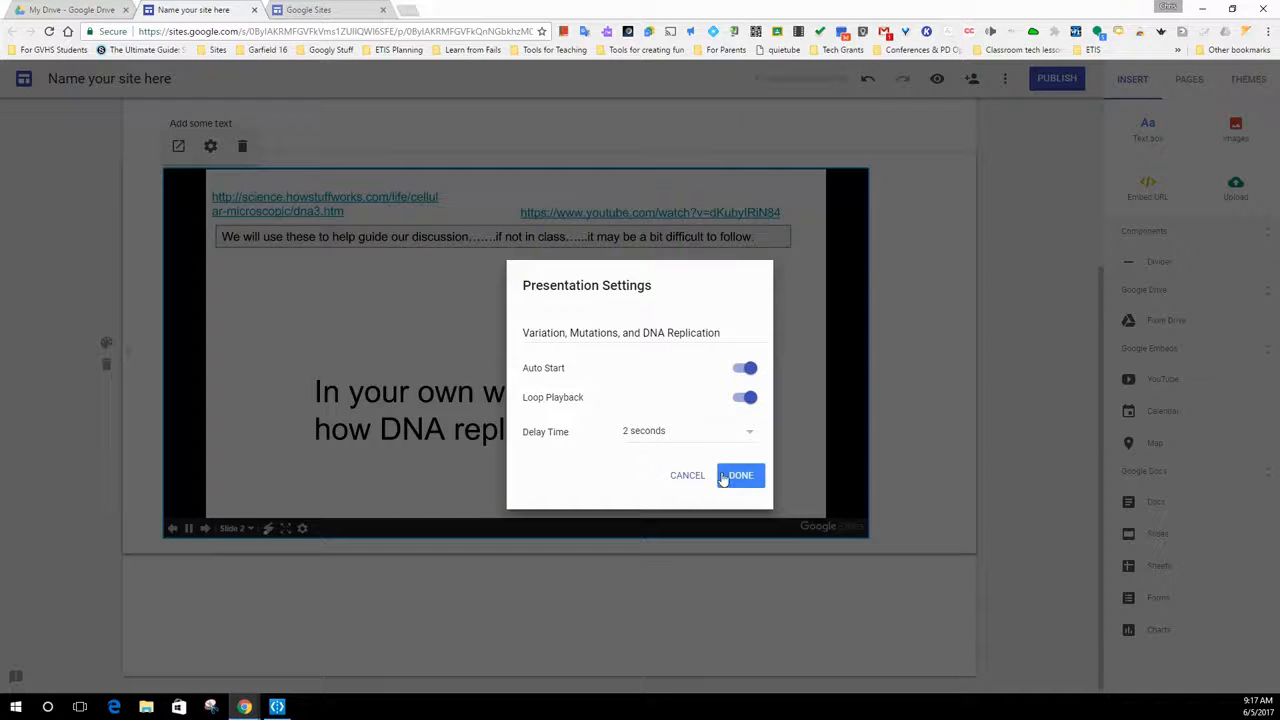
left_click(740, 476)
scroll(400, 443, "up", 3)
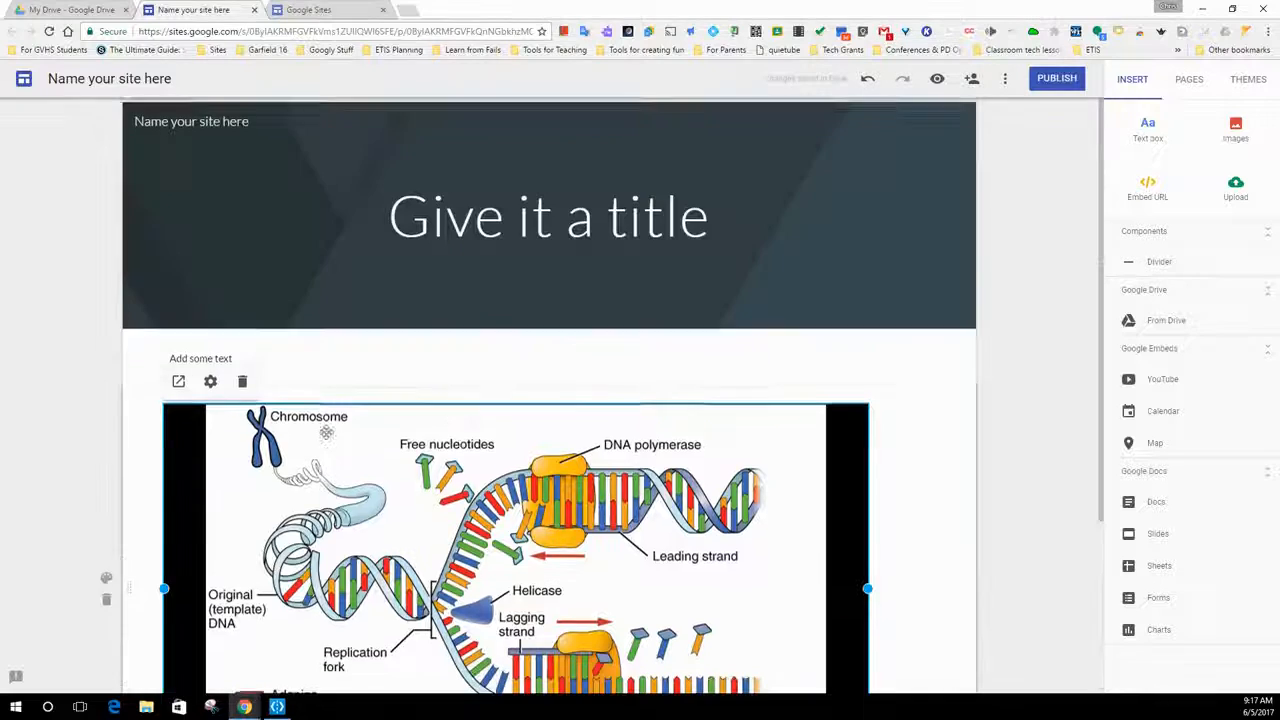
scroll(418, 392, "down", 3)
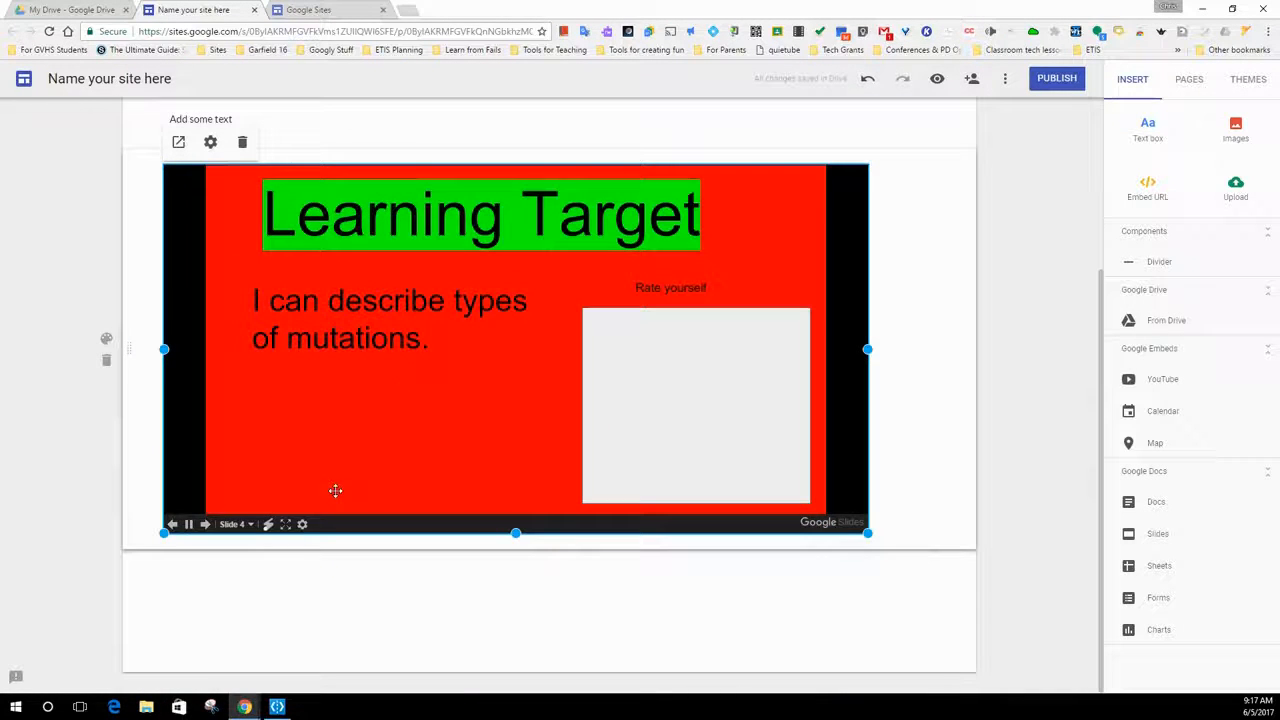
double_click(303, 590)
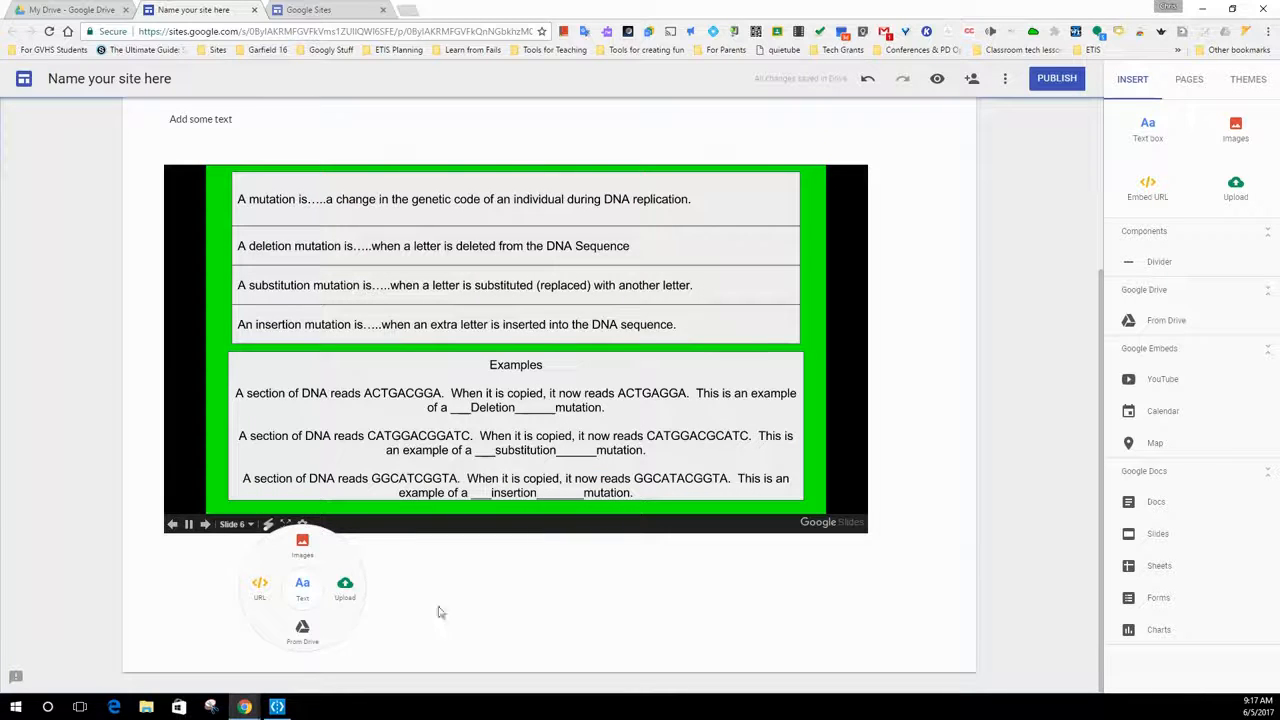
left_click(405, 591)
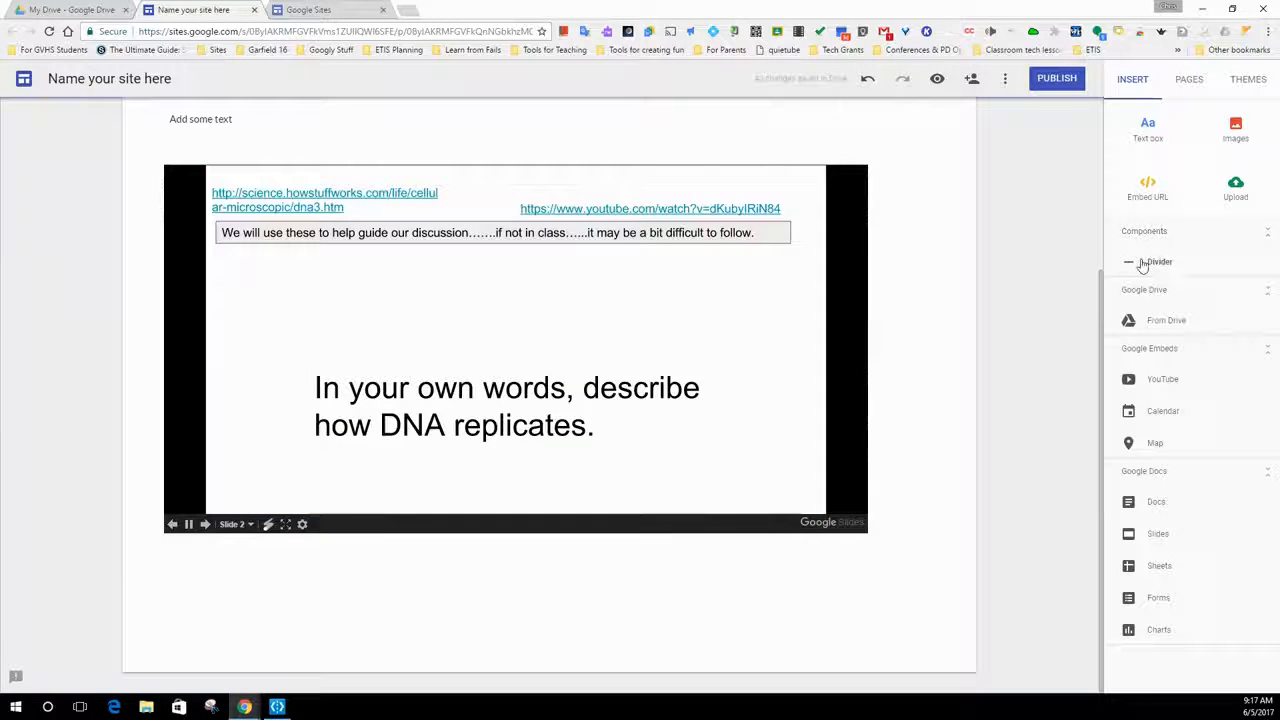
- Place a divider below the embedded presentation and browse the available image sources for the blank area beneath it
left_click_drag(1161, 267, 297, 530)
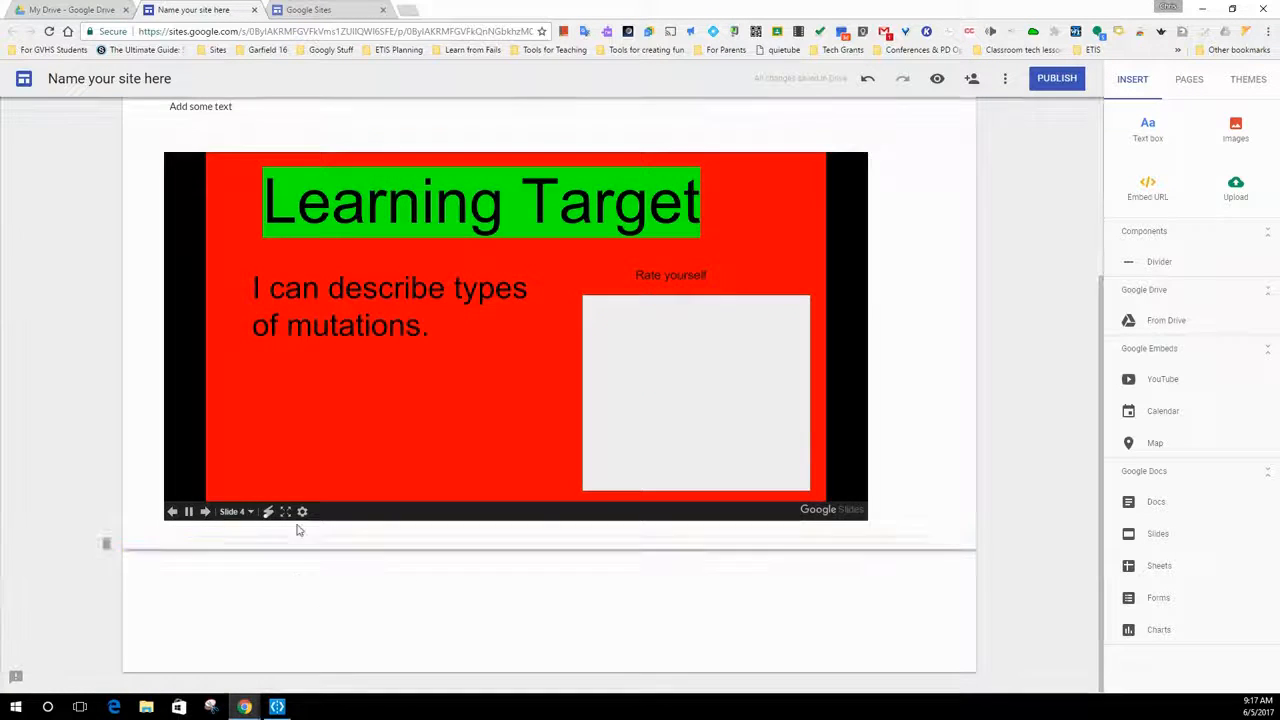
double_click(271, 587)
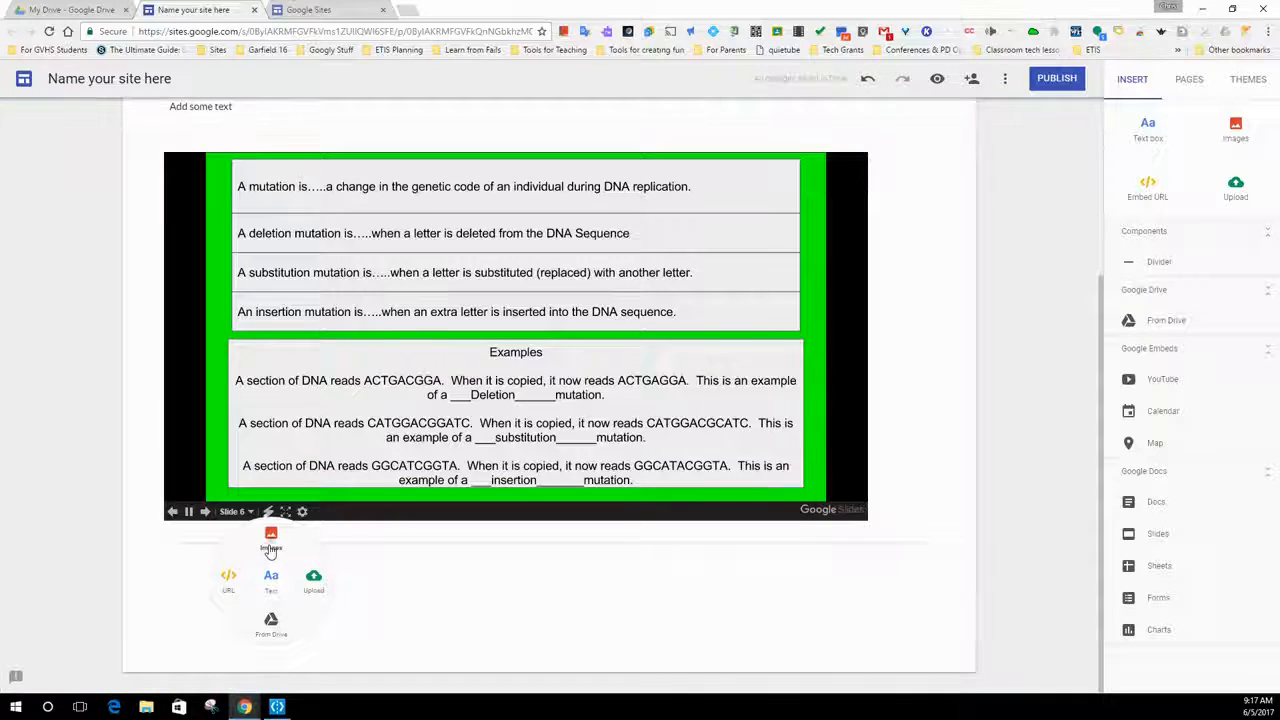
left_click(271, 538)
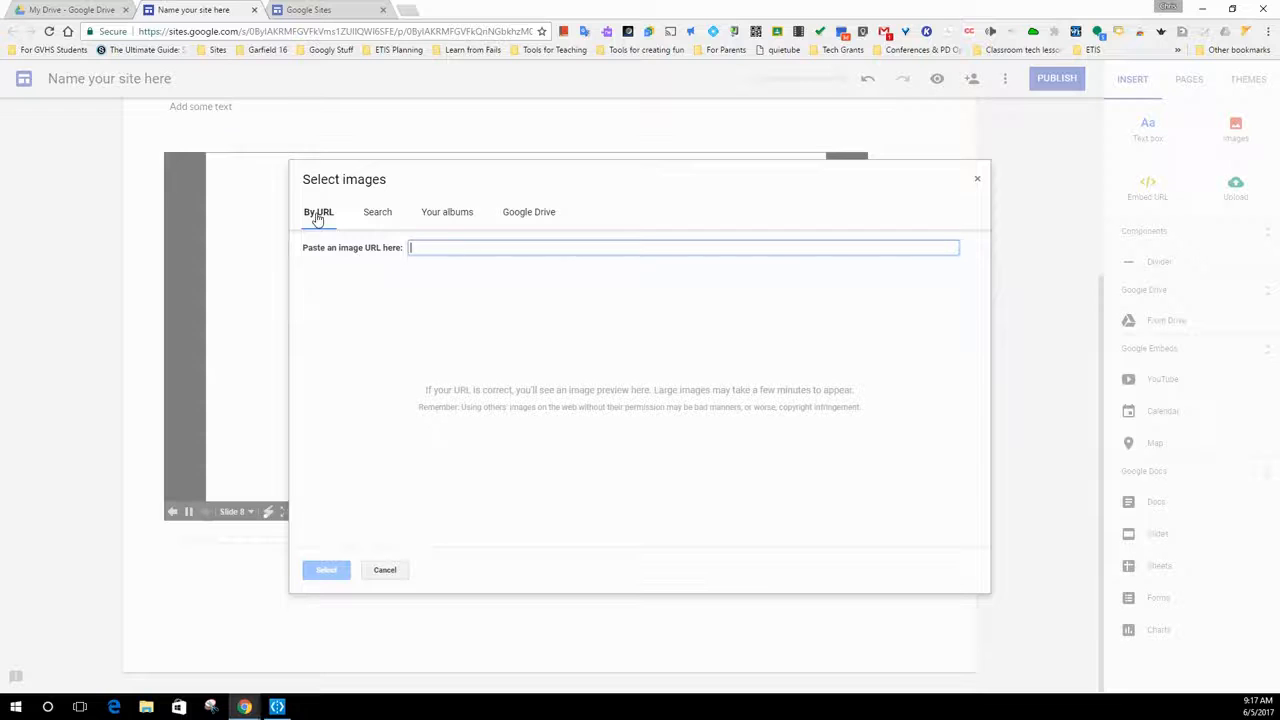
left_click(380, 215)
left_click(449, 215)
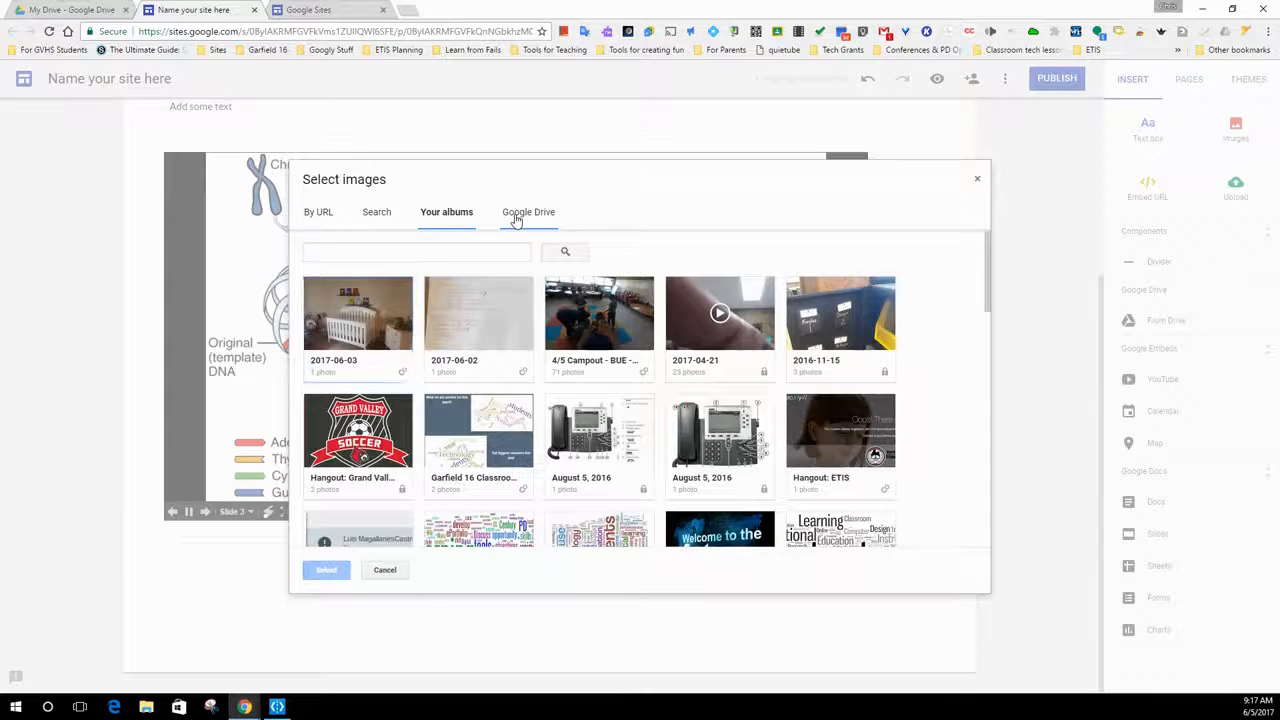
left_click(516, 218)
left_click(309, 213)
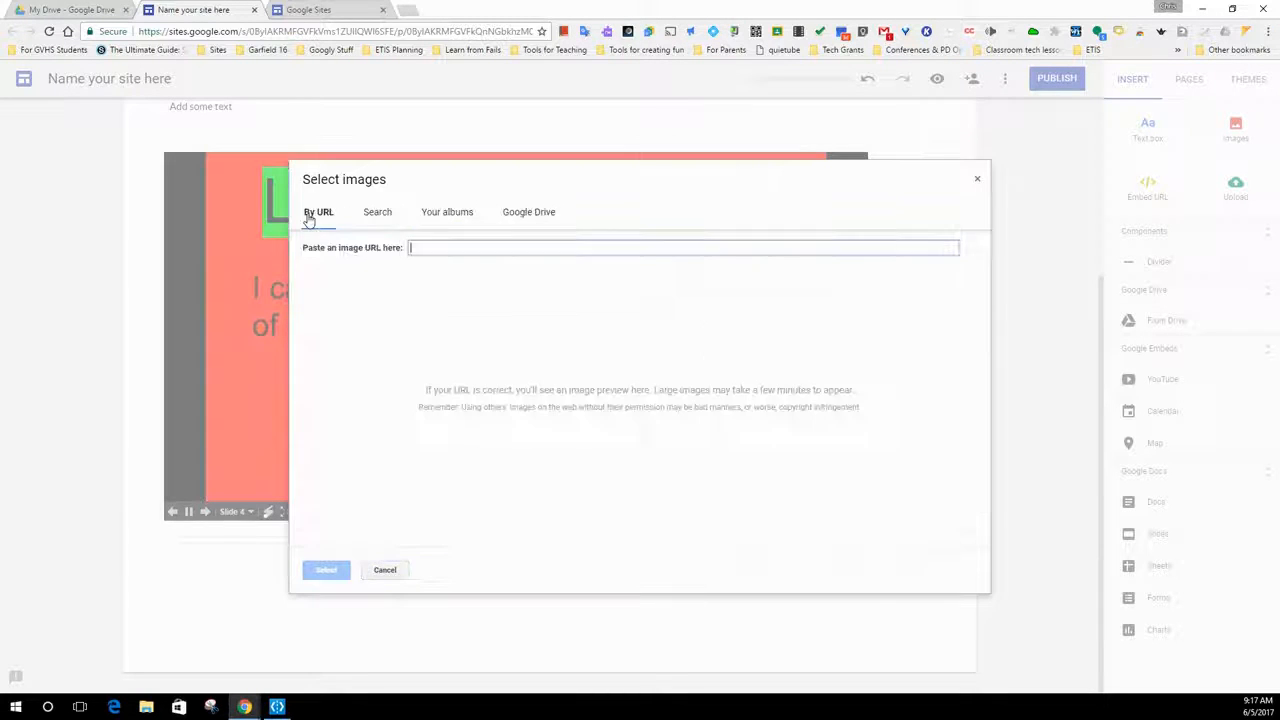
- Search Google images for "cats in hats" and insert the cat in the orange rooster costume below the divider
left_click(397, 220)
type("c")
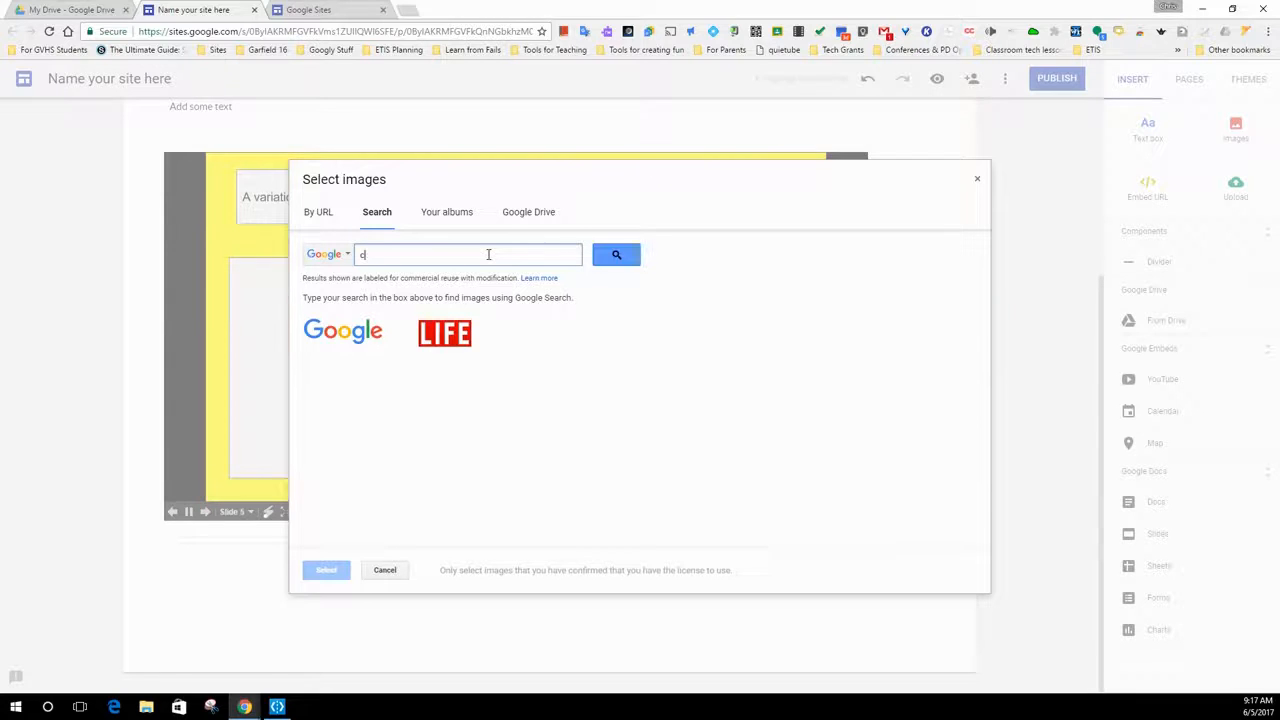
type("ats in hats")
key("Return")
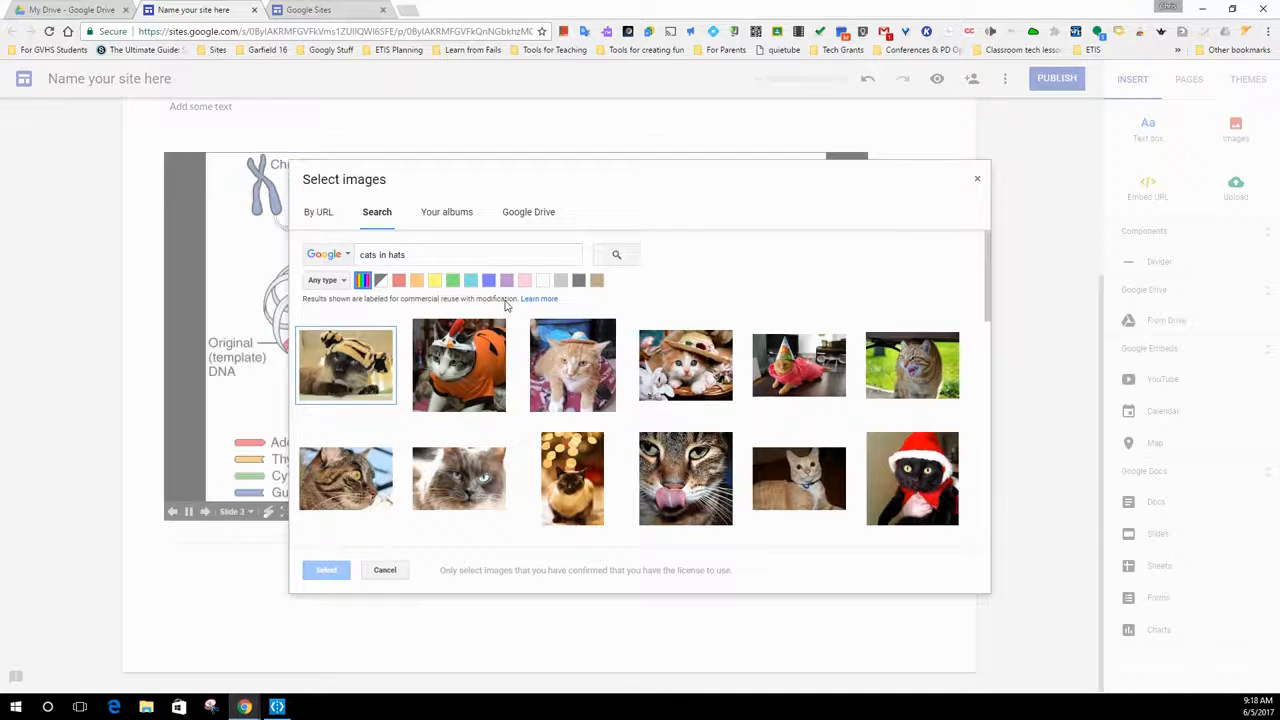
left_click(440, 372)
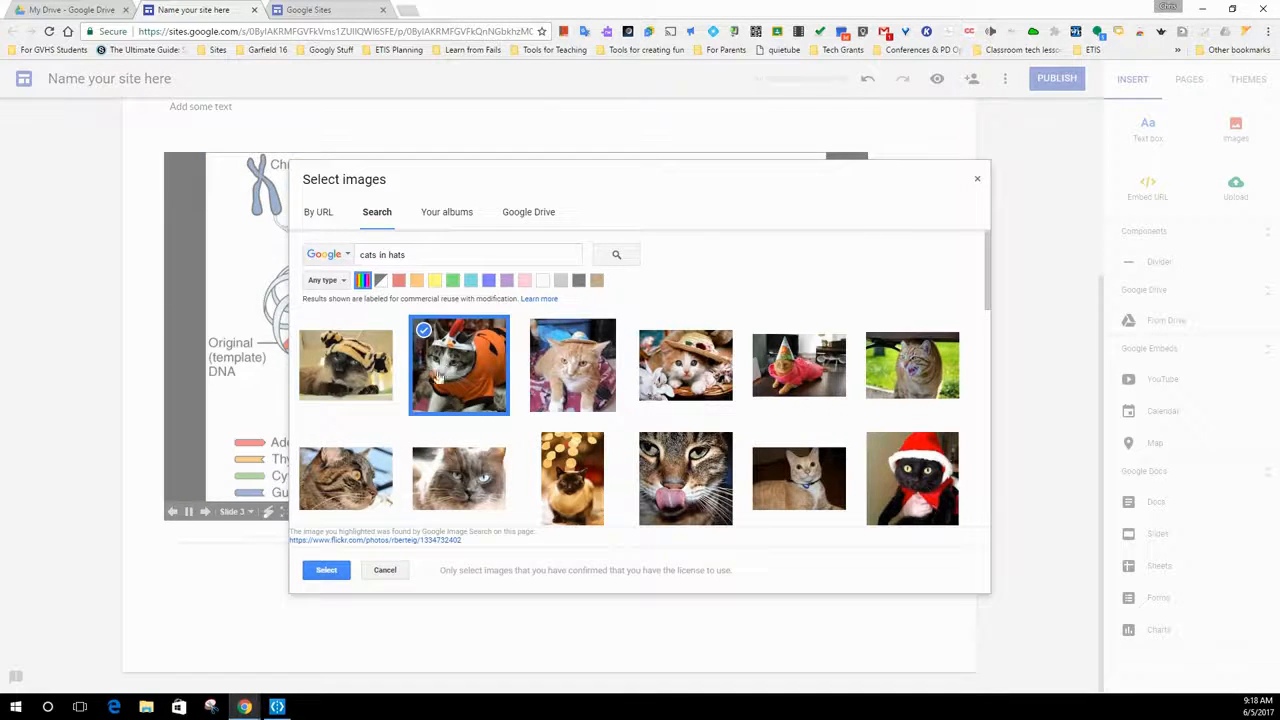
left_click(327, 566)
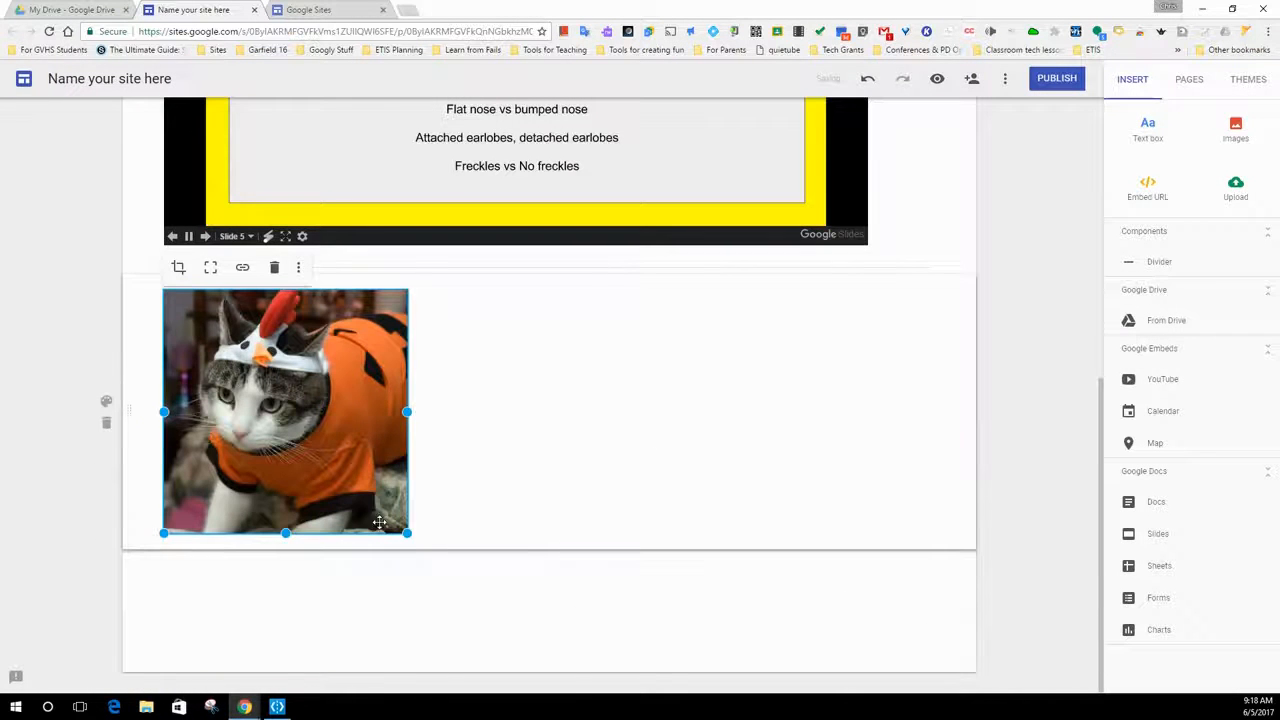
- Add a text box beside the cat picture reading "Here is a cat in a rooster outfit"
scroll(500, 538, "up", 6)
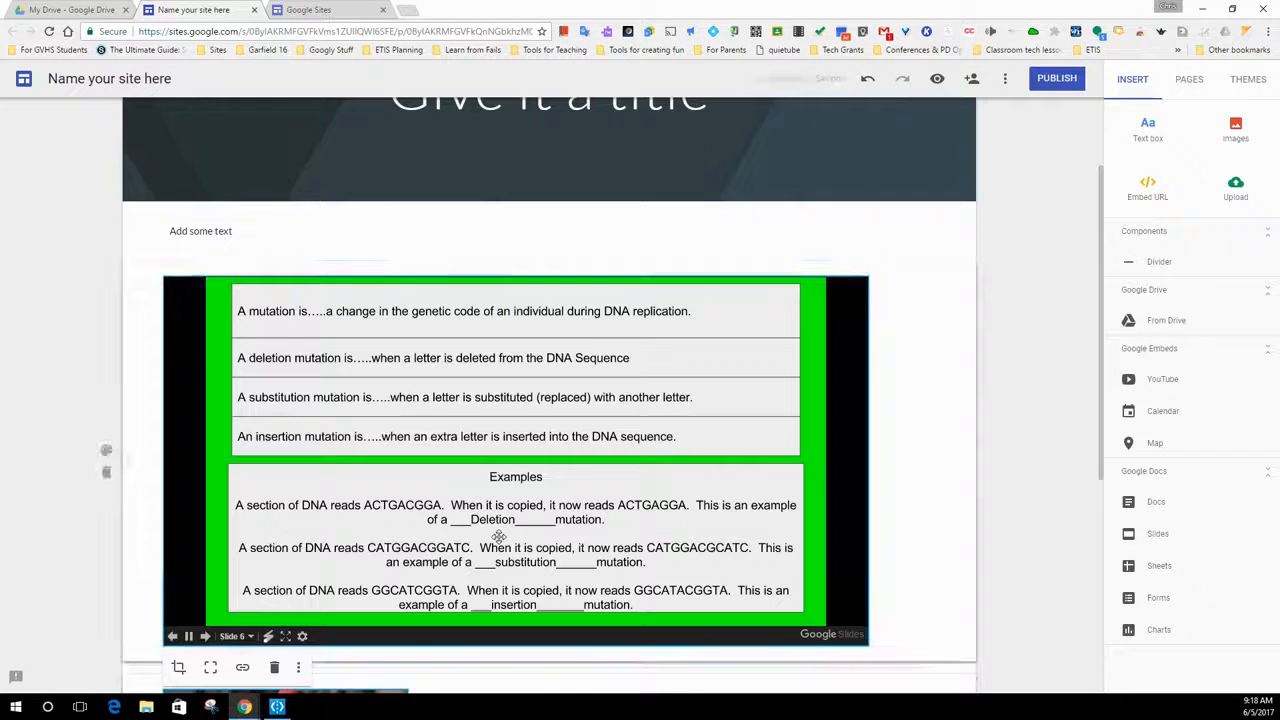
scroll(490, 540, "down", 4)
scroll(520, 525, "down", 2)
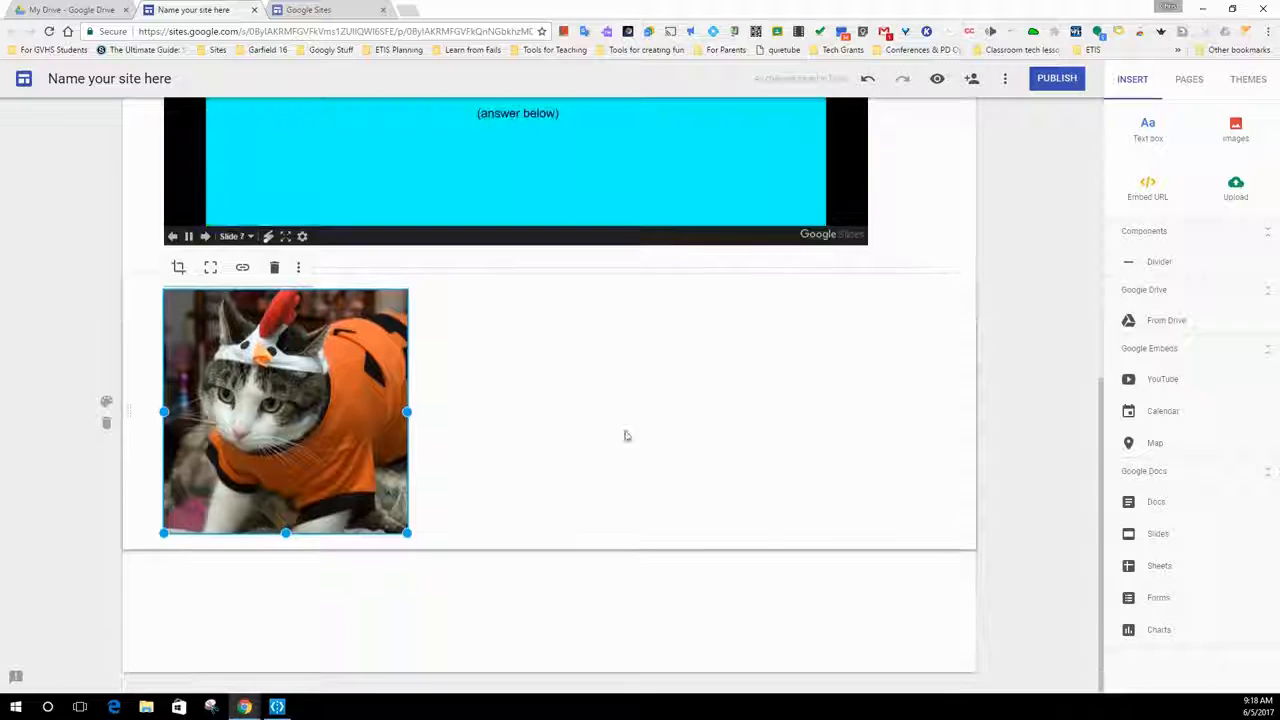
double_click(619, 392)
left_click(619, 390)
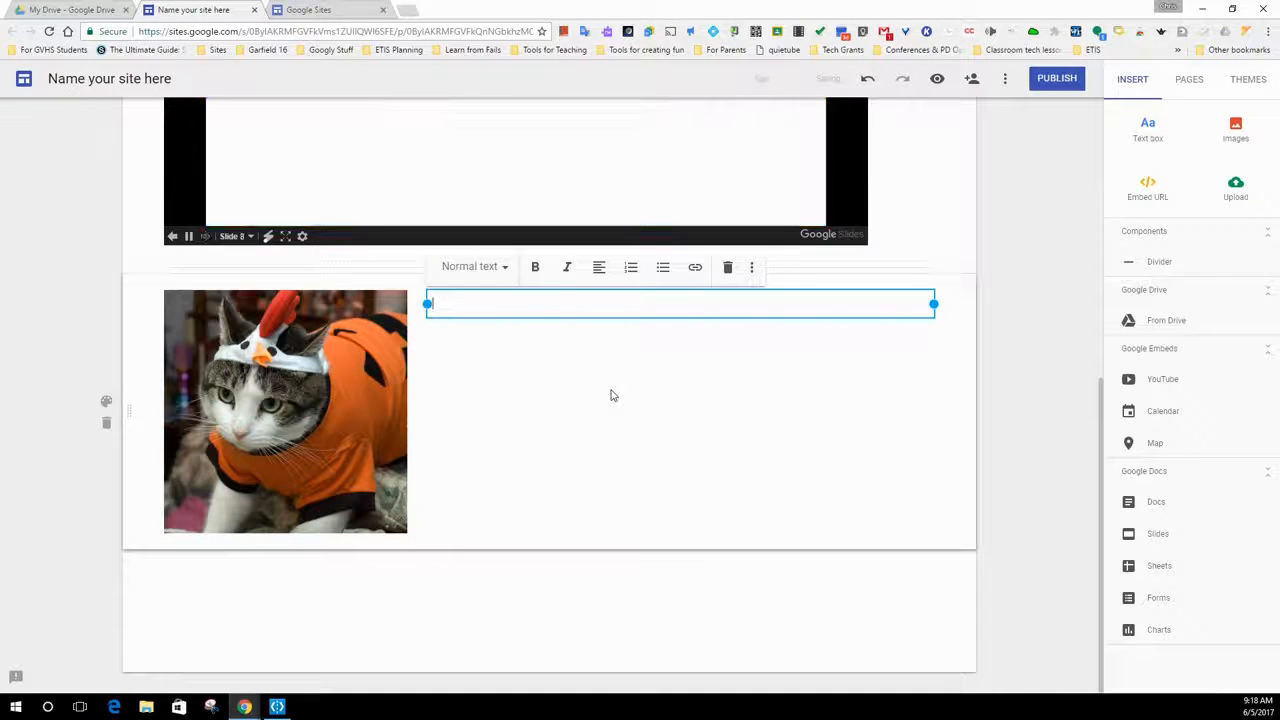
type("Here is a ka")
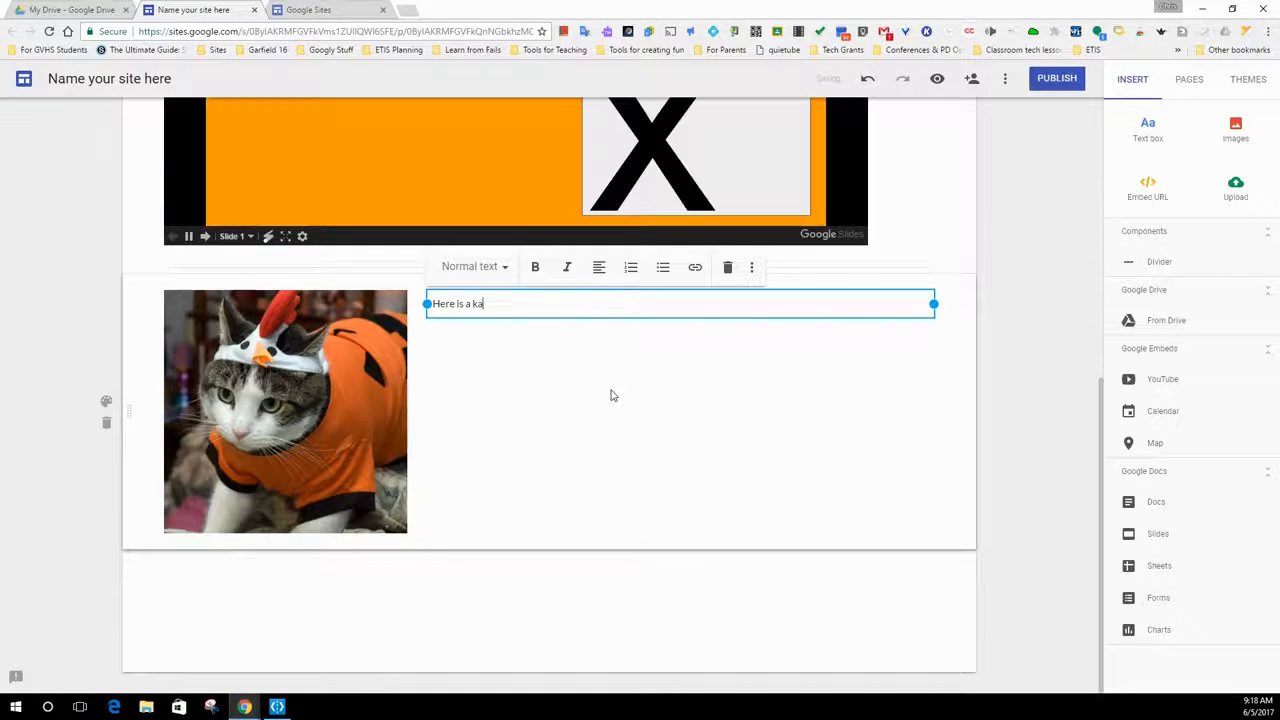
key("BackSpace")
key("BackSpace")
type("cat in a rooster outfit")
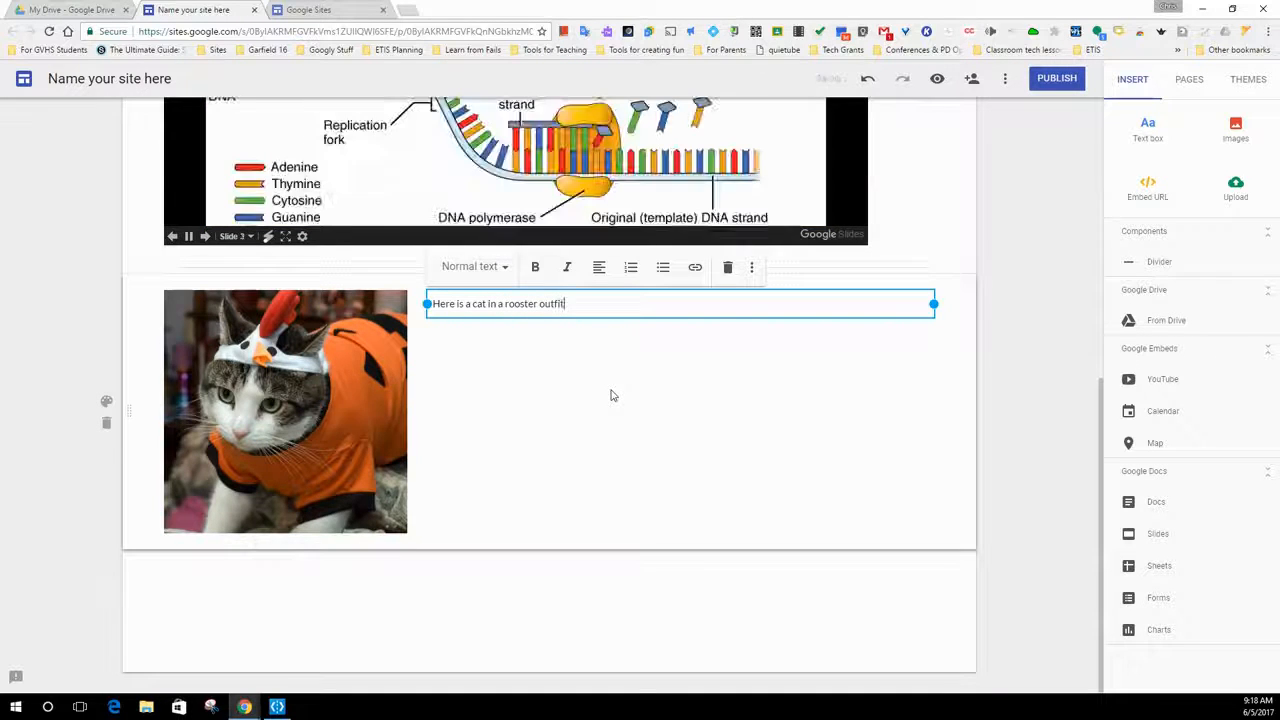
left_click(624, 410)
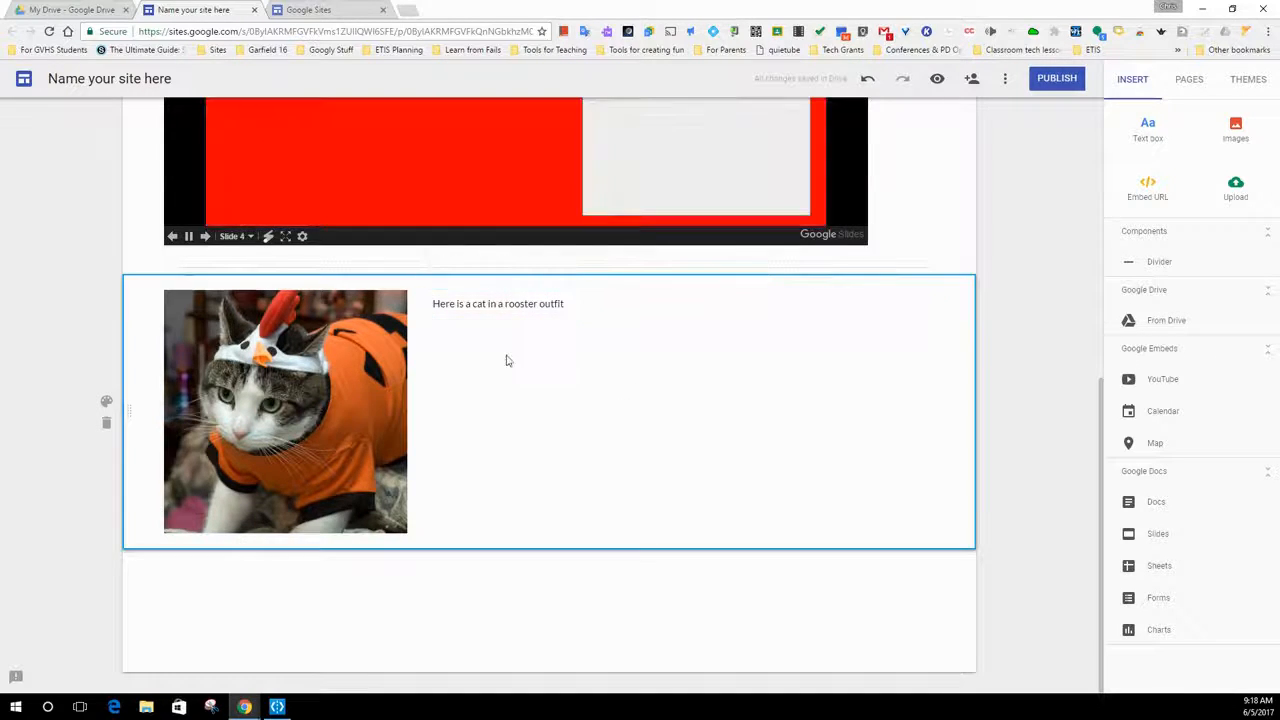
- Narrow the cat caption's text box to about a third of its width and move it directly beneath the cat picture
left_click(517, 300)
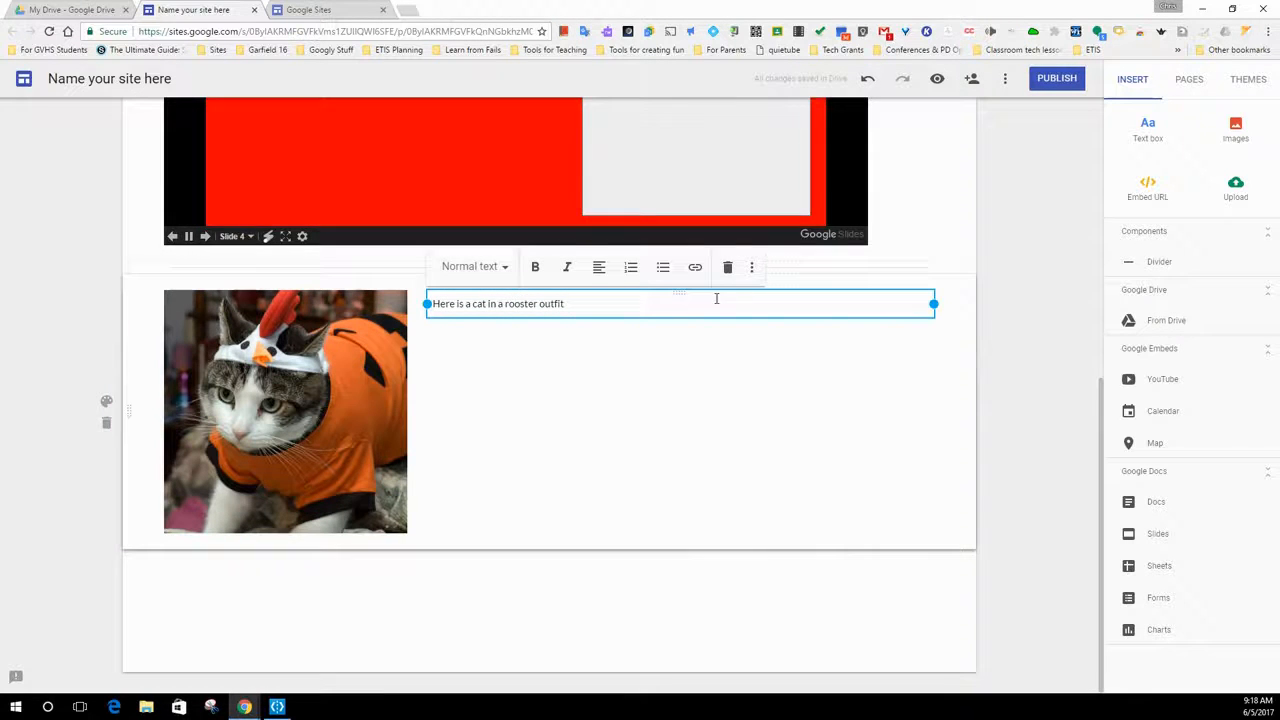
left_click_drag(932, 303, 595, 302)
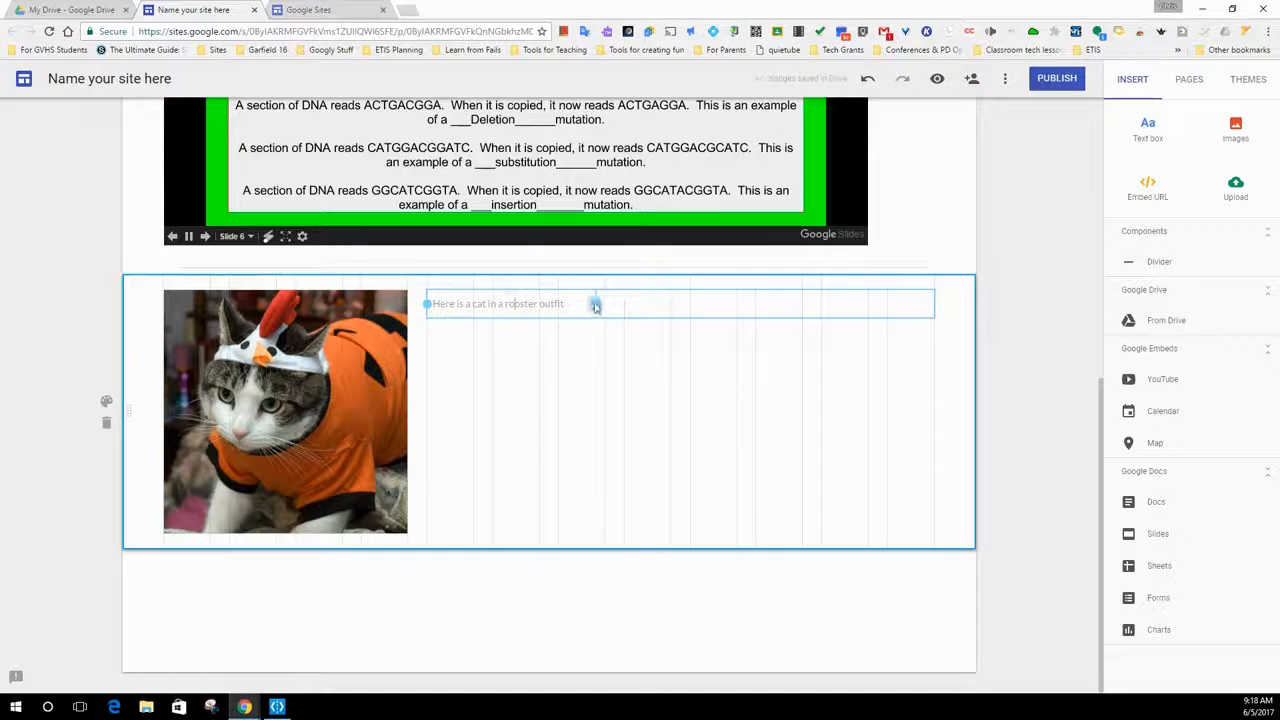
left_click_drag(595, 306, 595, 303)
left_click_drag(514, 293, 250, 528)
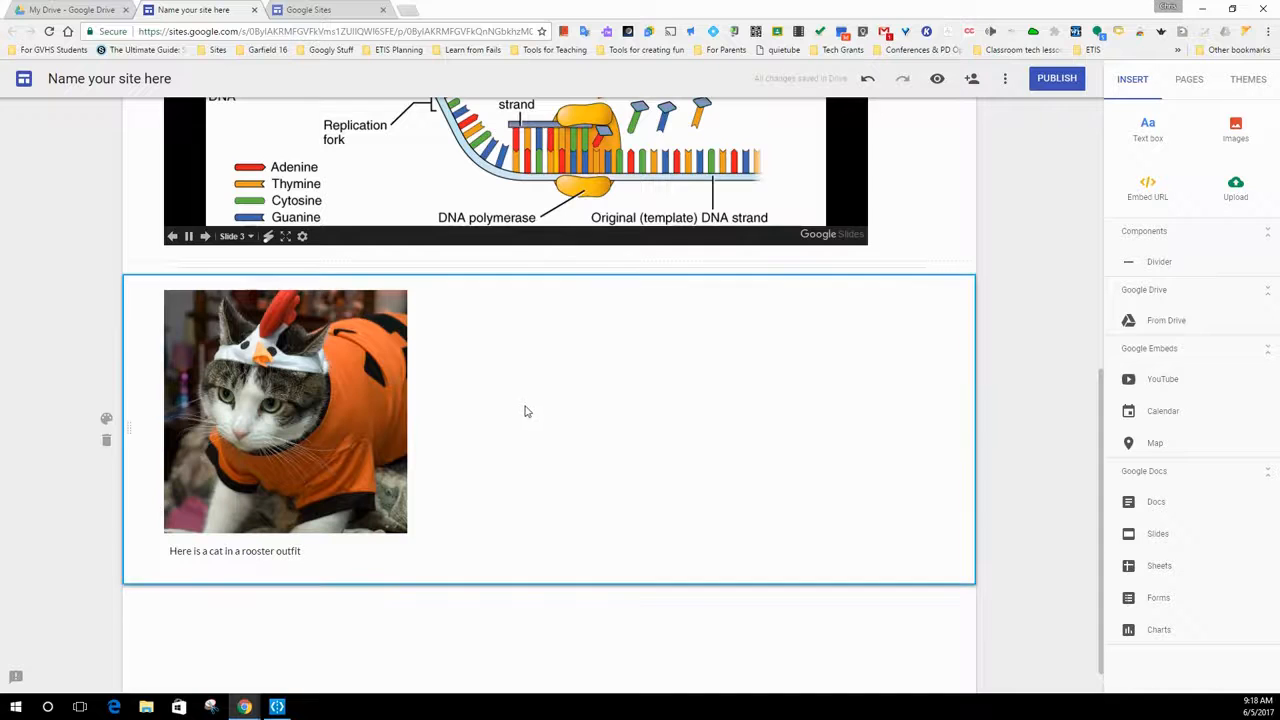
scroll(523, 440, "up", 3)
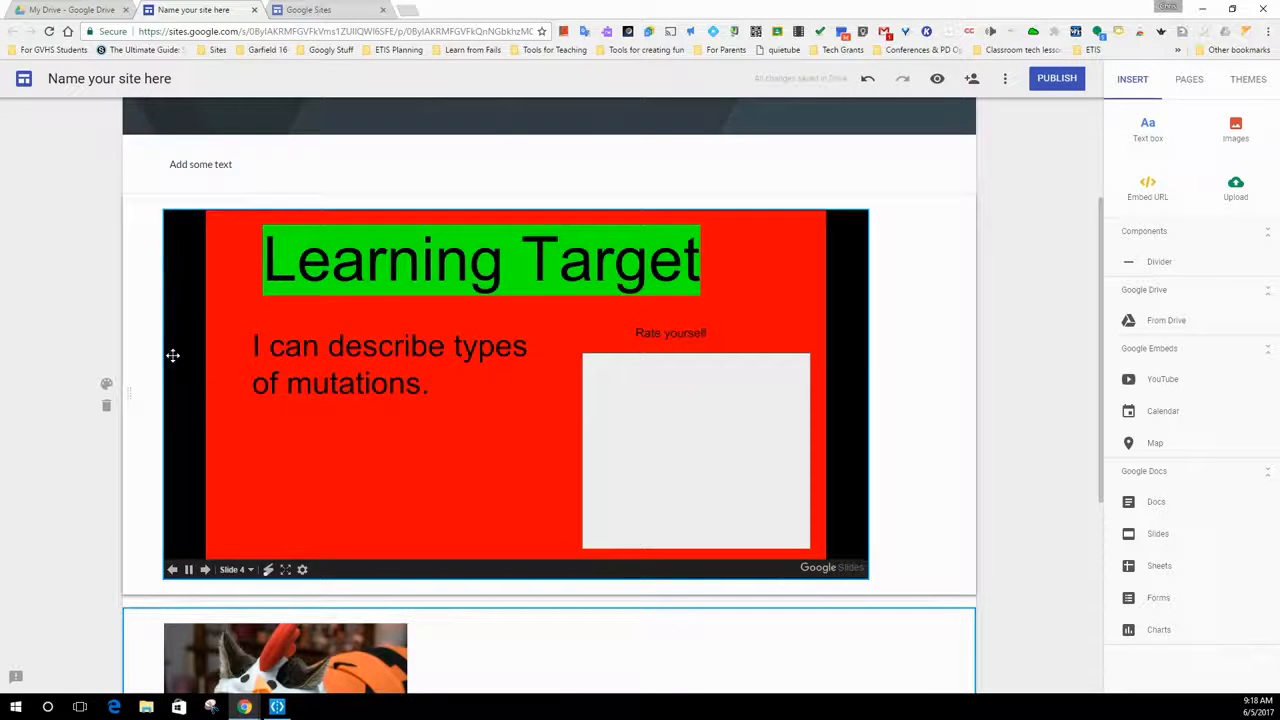
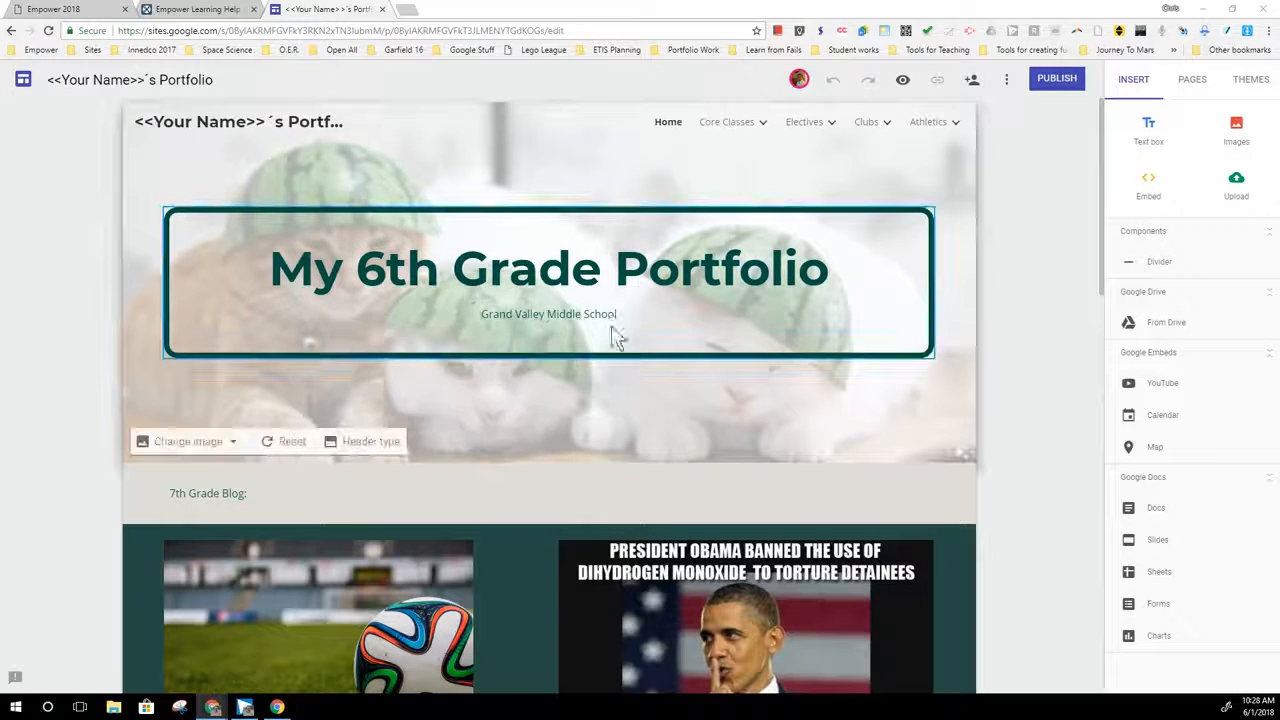
- Look through the portfolio's home page content and the subpages listed under Core Classes and Electives
left_click(415, 341)
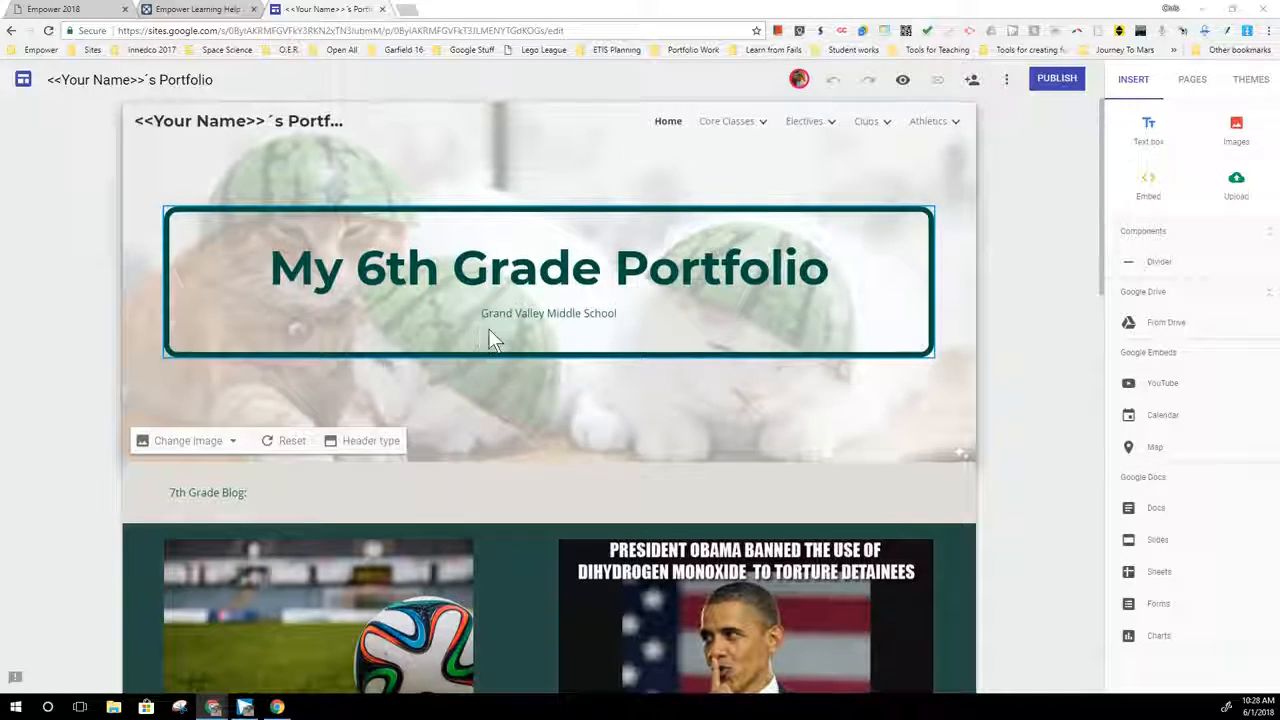
scroll(600, 345, "down", 2)
scroll(751, 346, "down", 10)
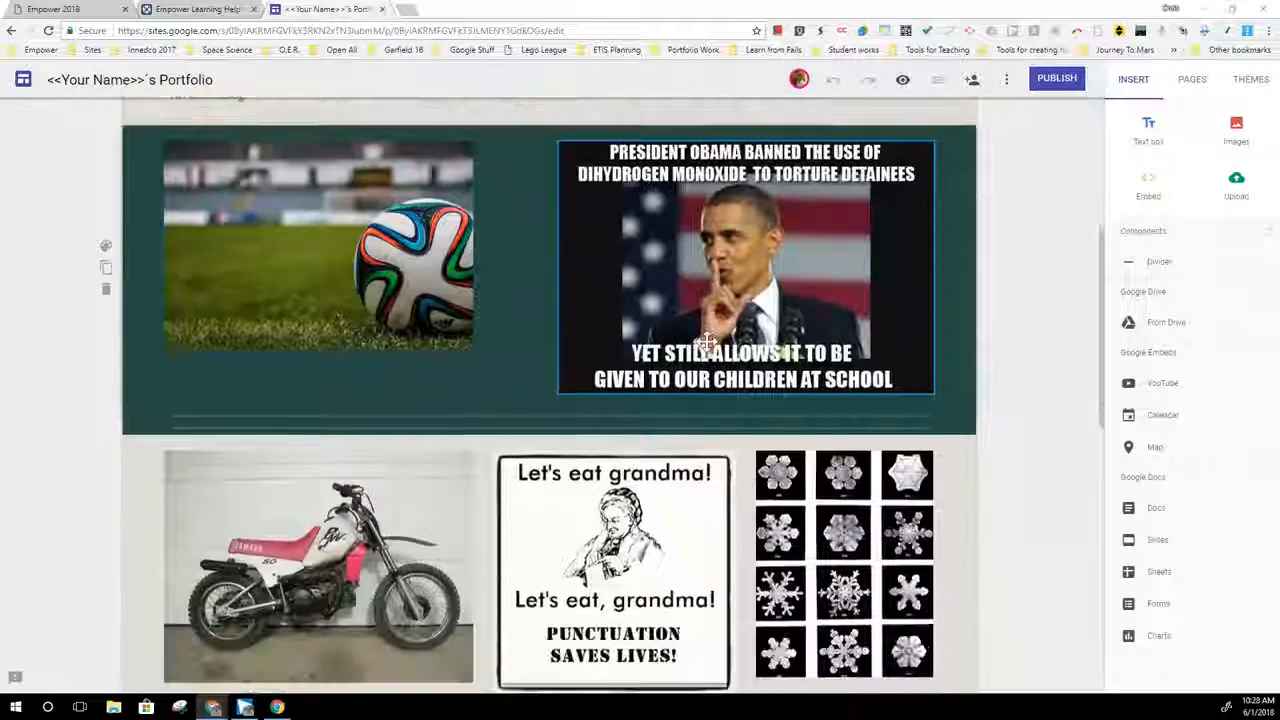
scroll(706, 342, "down", 3)
scroll(706, 342, "up", 12)
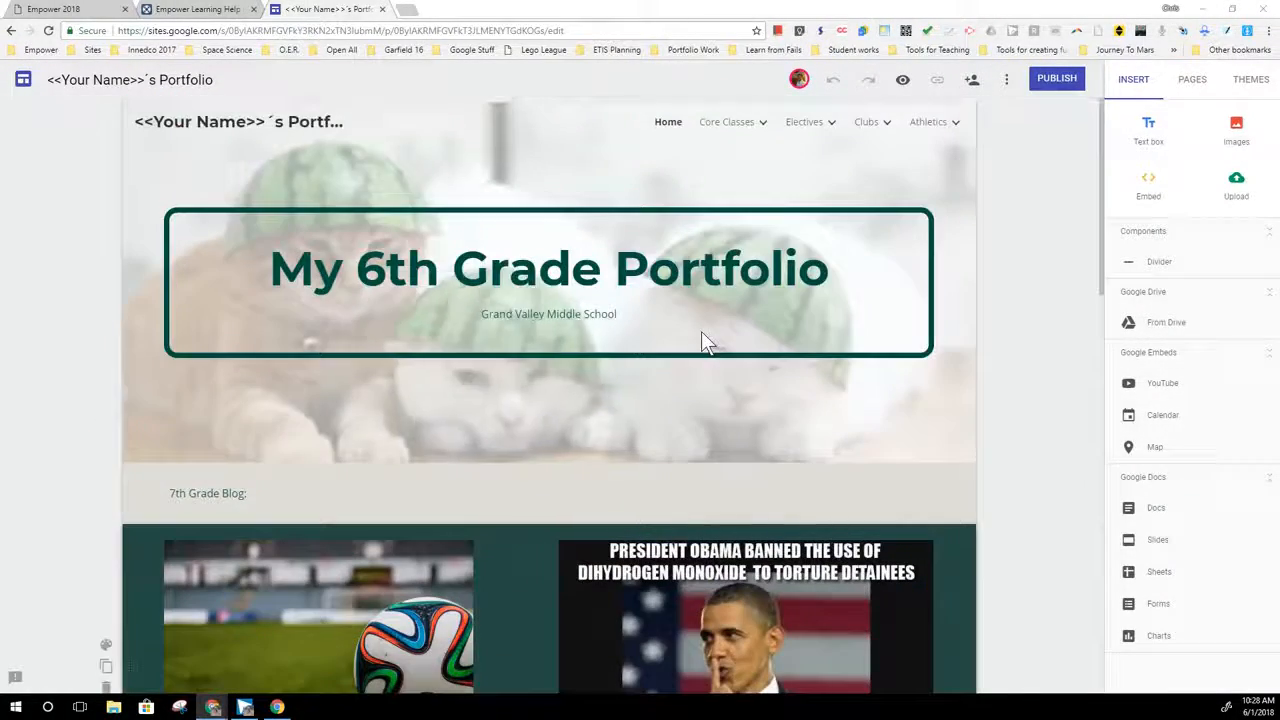
mouse_move(745, 125)
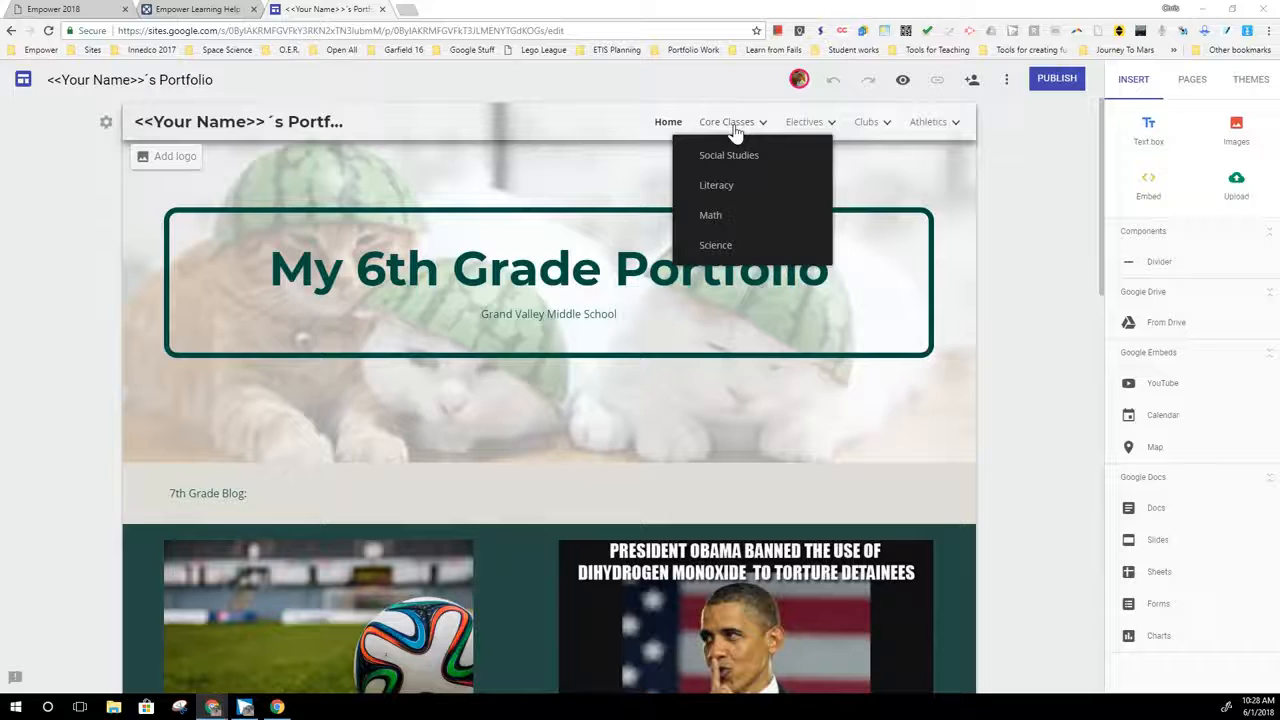
mouse_move(850, 125)
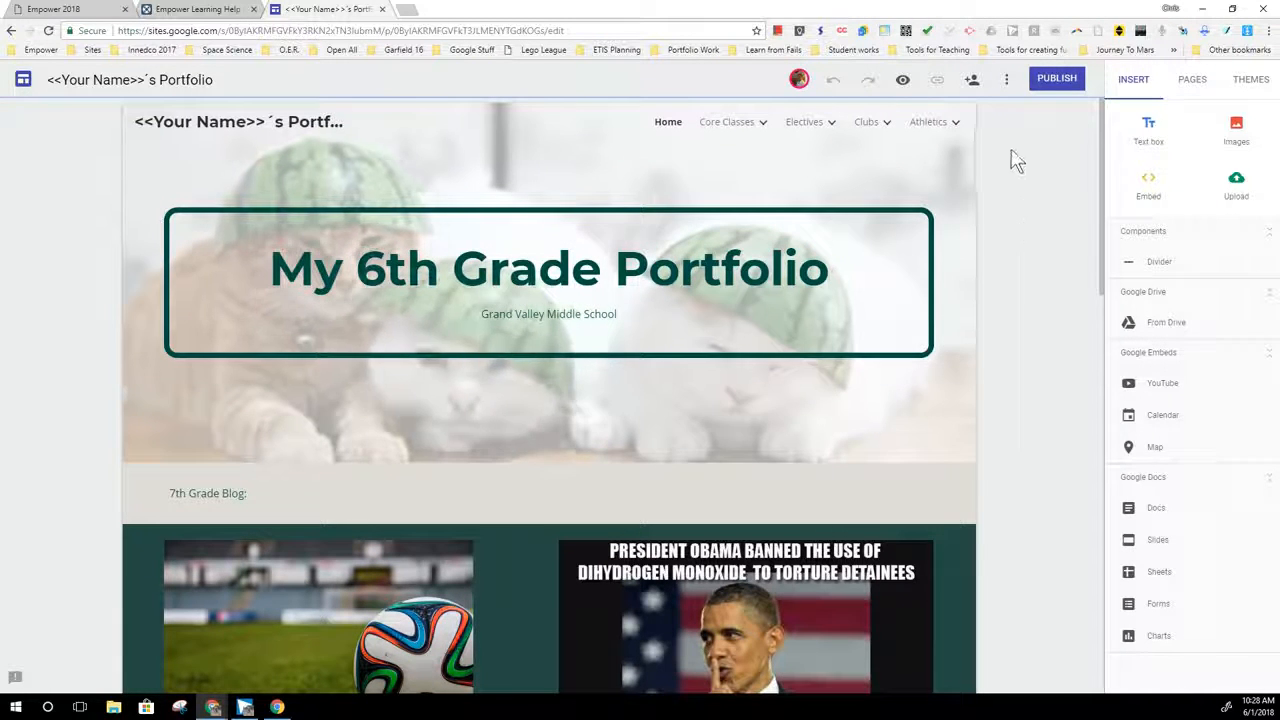
- Start publishing the portfolio site and enter g16portfolio as its web address
left_click(1066, 86)
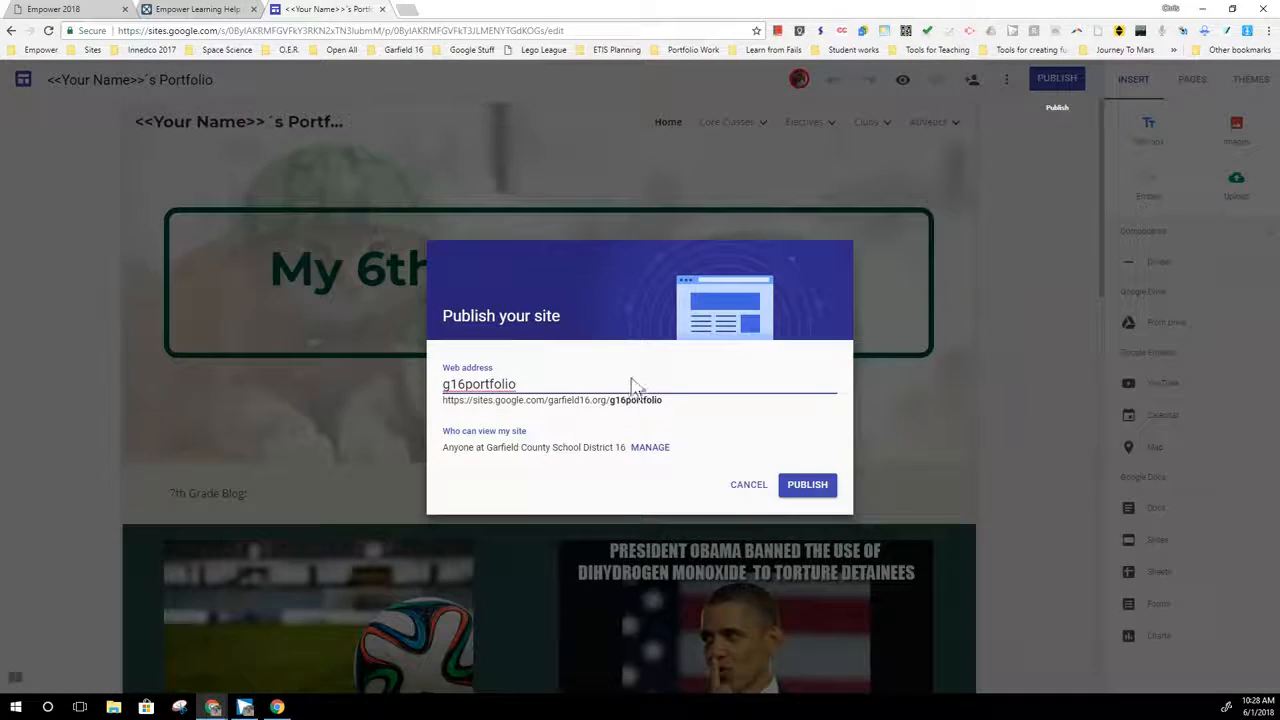
left_click(473, 403)
left_click_drag(495, 401, 608, 405)
left_click(537, 383)
double_click(538, 383)
key("BackSpace")
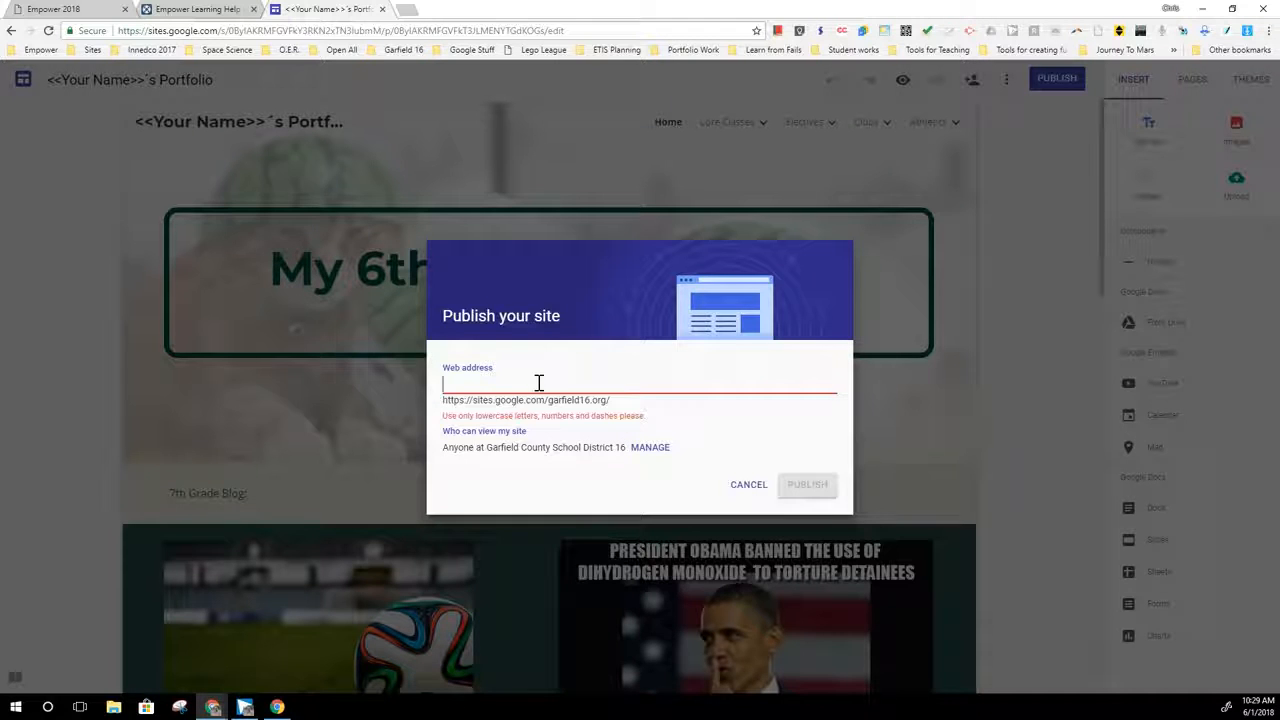
type("g")
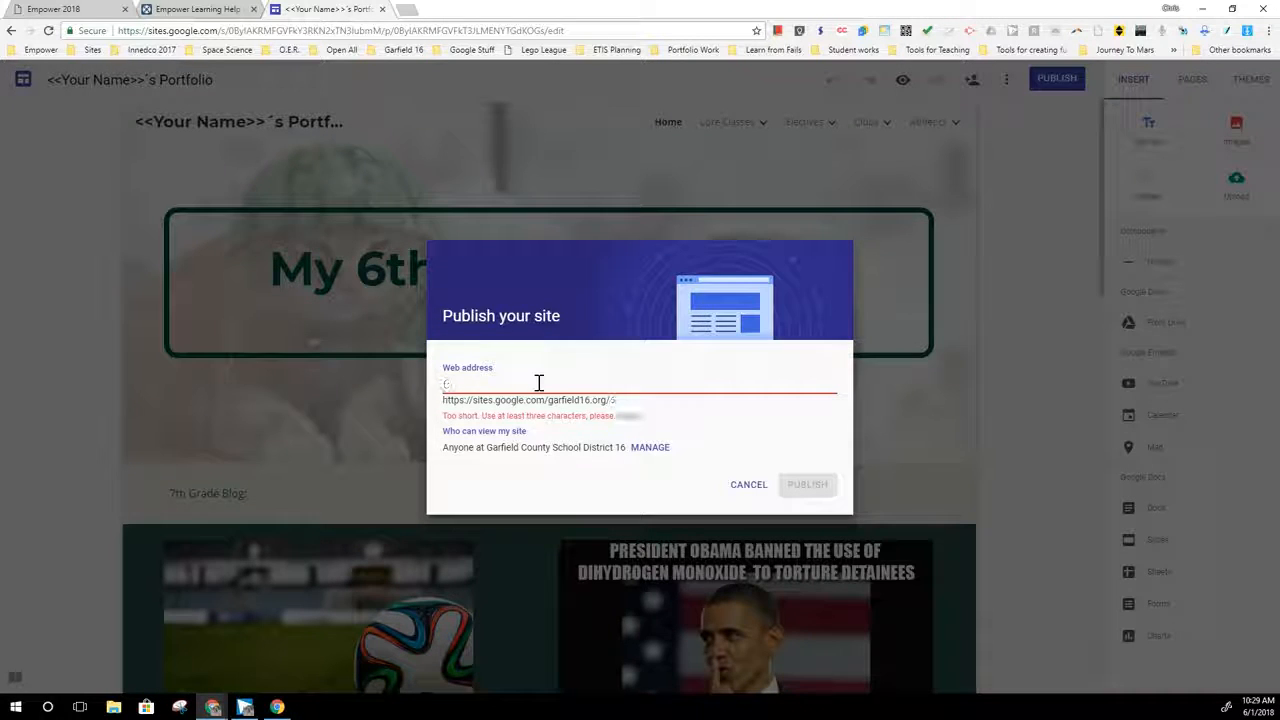
type("16portfolio")
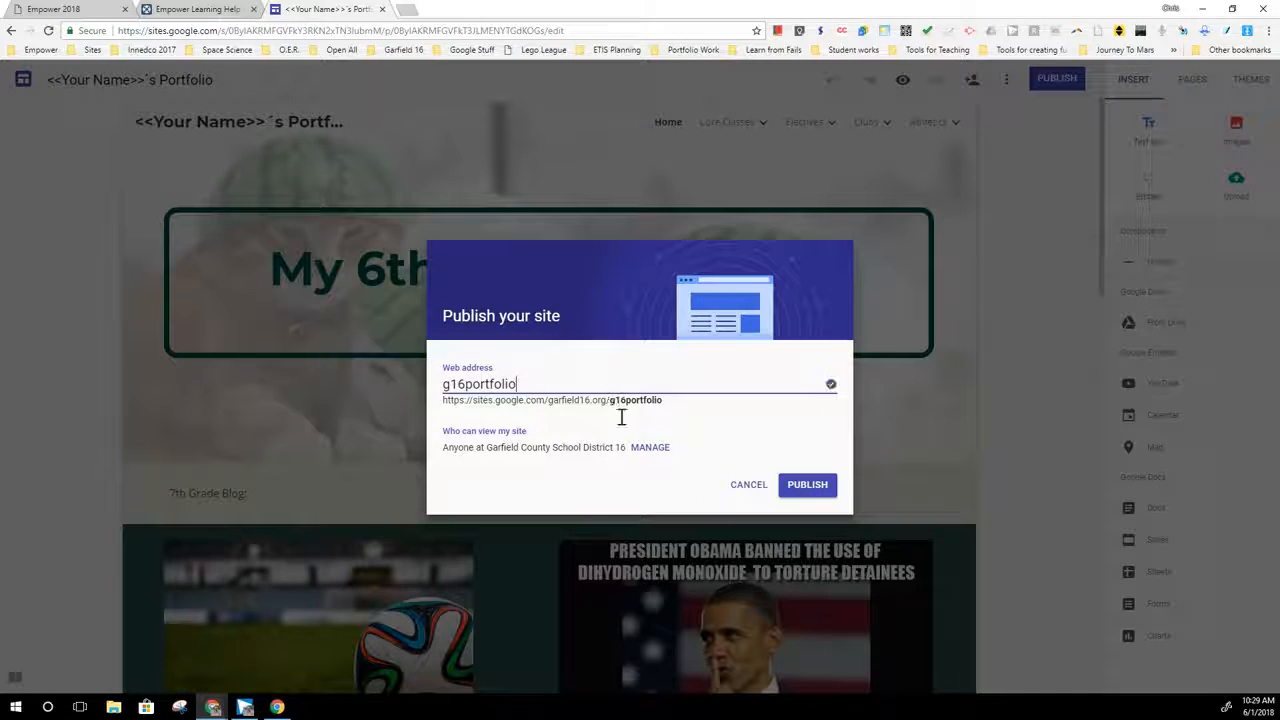
triple_click(445, 402)
triple_click(465, 403)
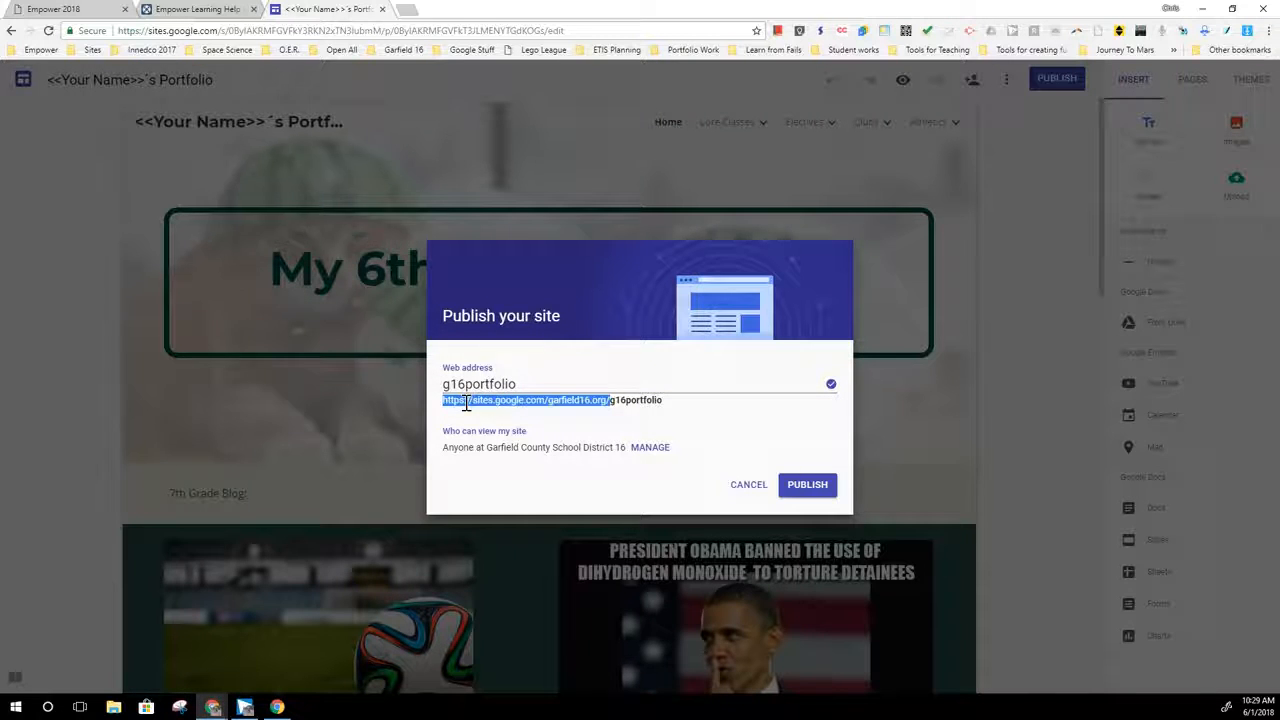
double_click(655, 402)
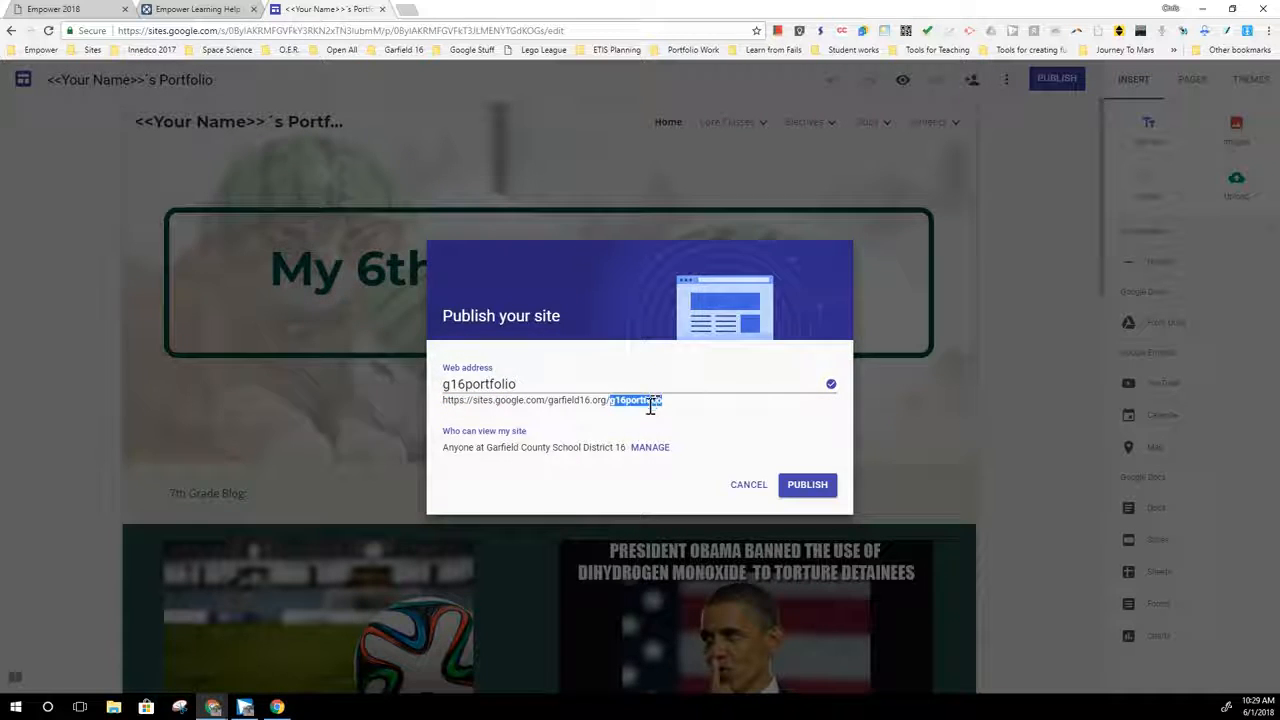
left_click(687, 423)
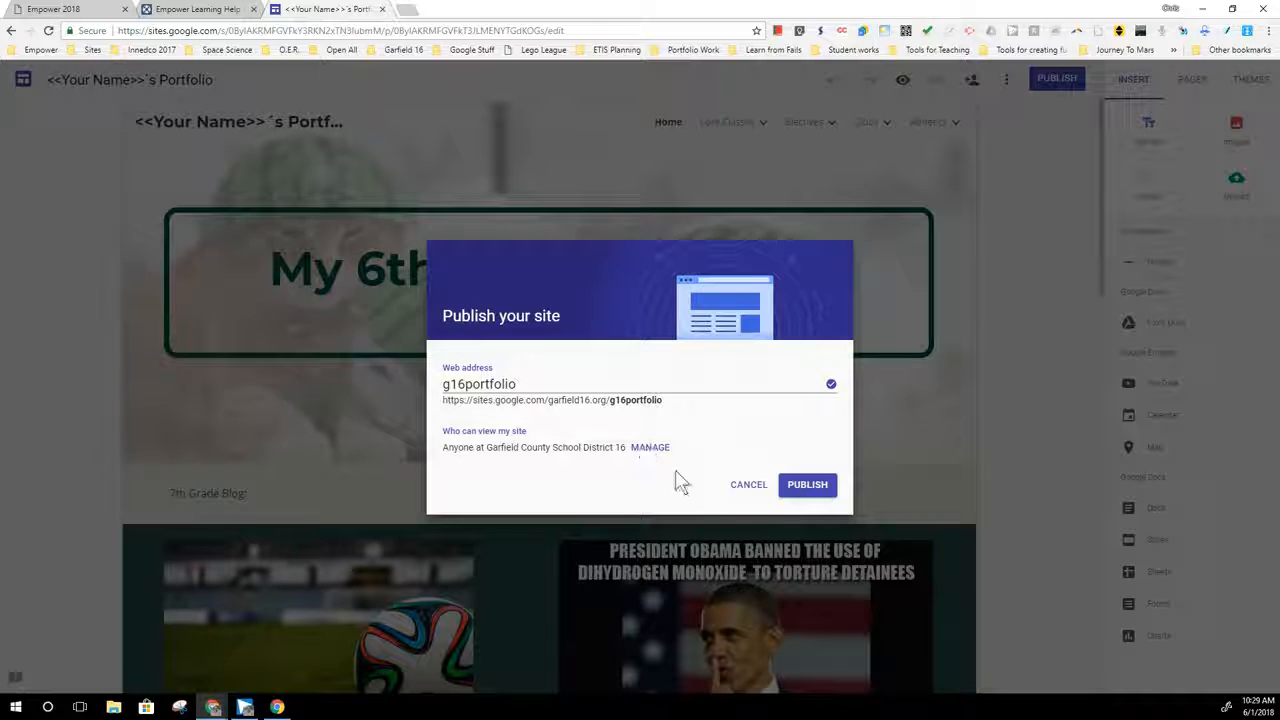
- Manage the site's viewing access and set the draft's link sharing to Off - Specific people
left_click(655, 450)
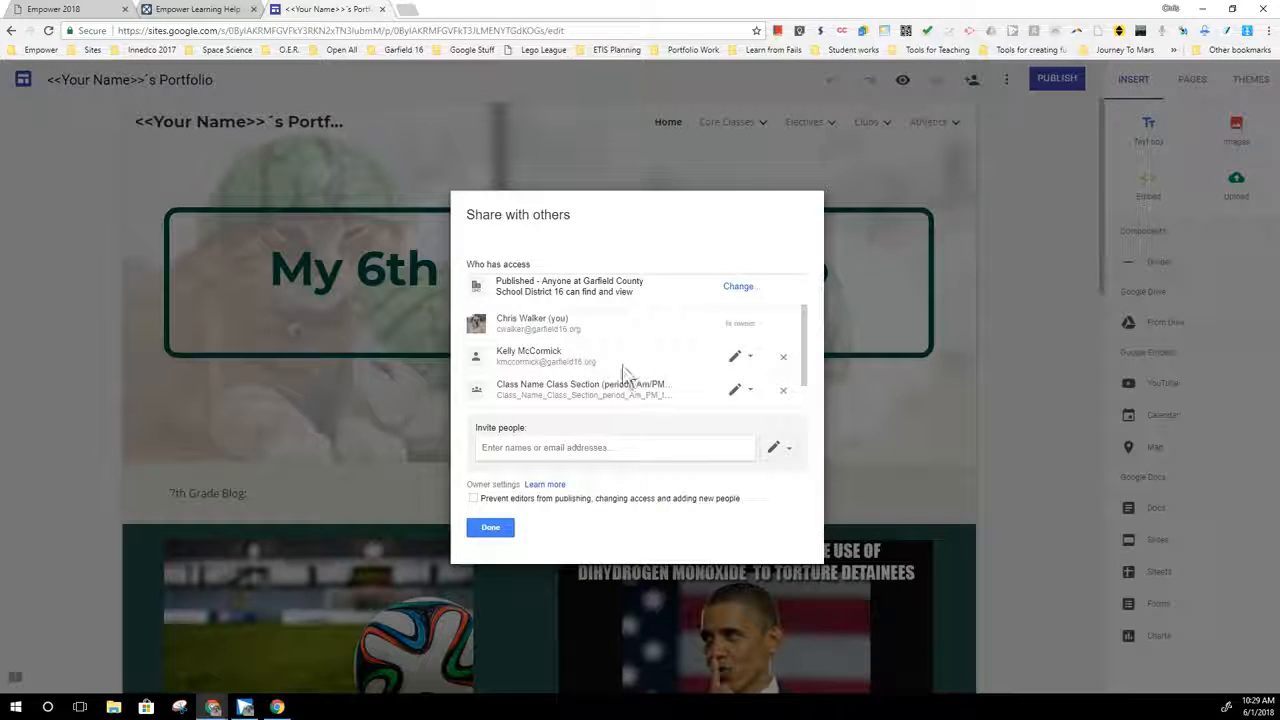
scroll(640, 360, "down", 1)
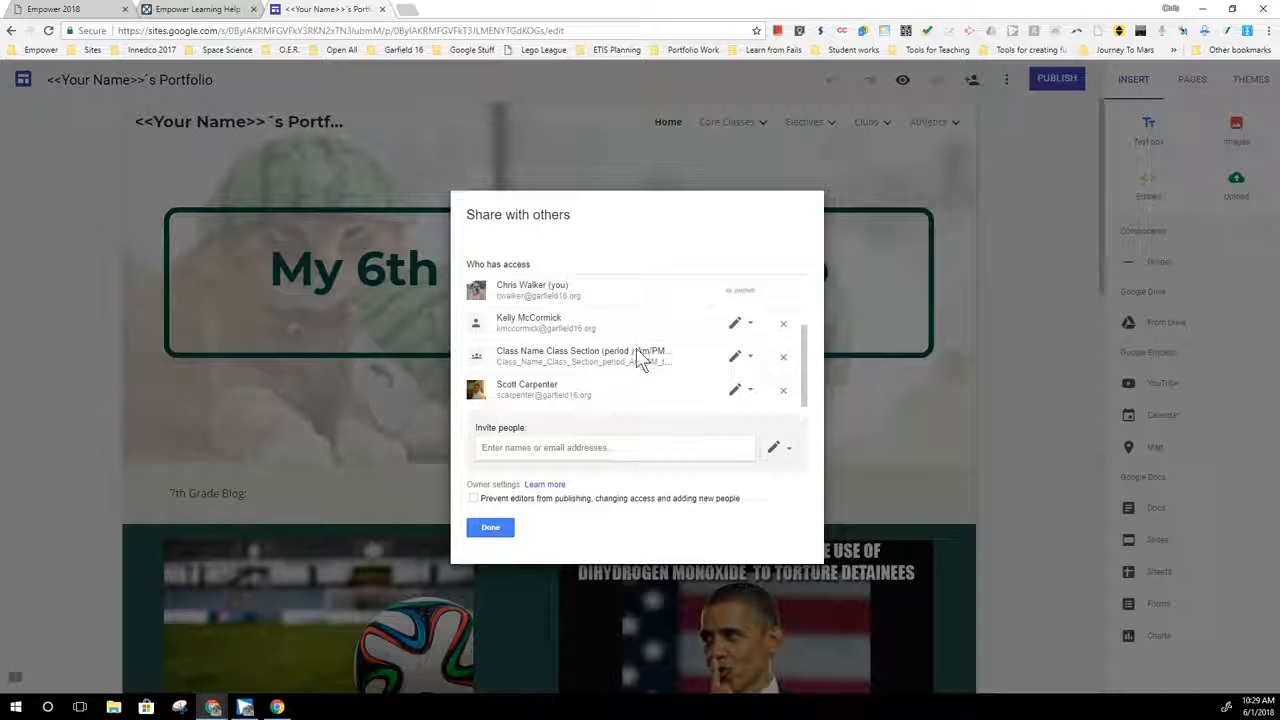
scroll(640, 360, "up", 2)
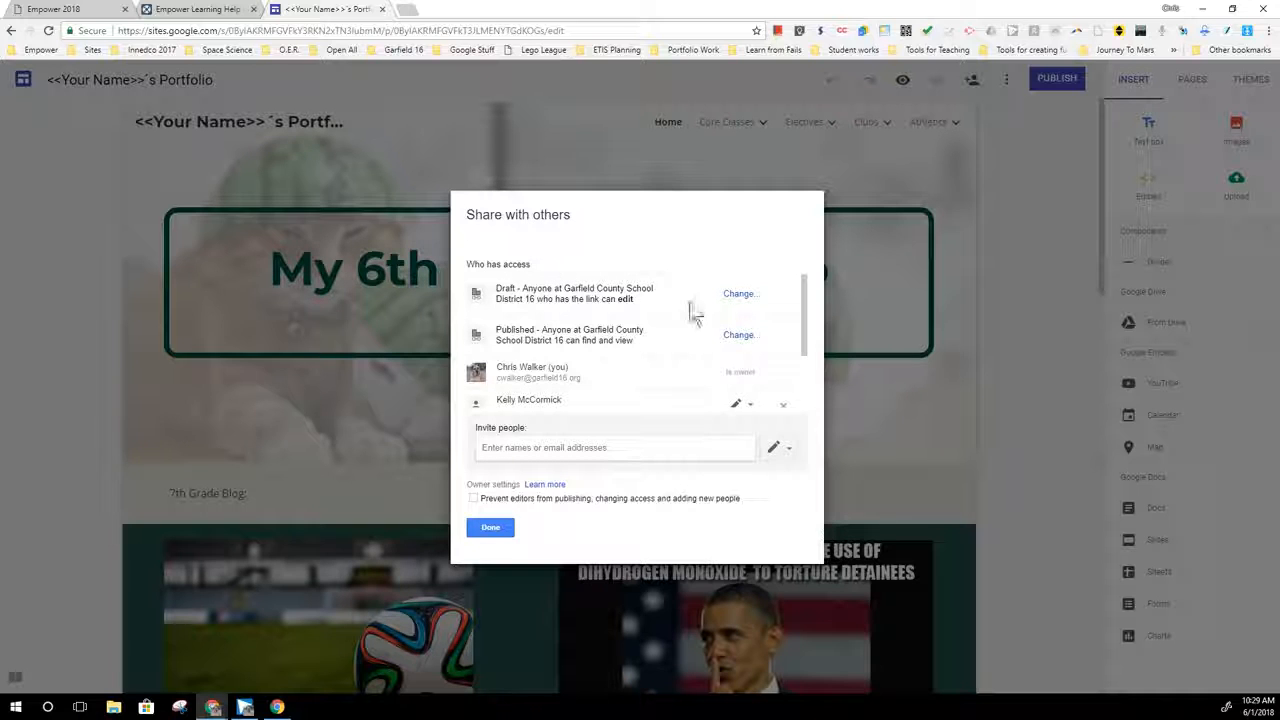
left_click(735, 297)
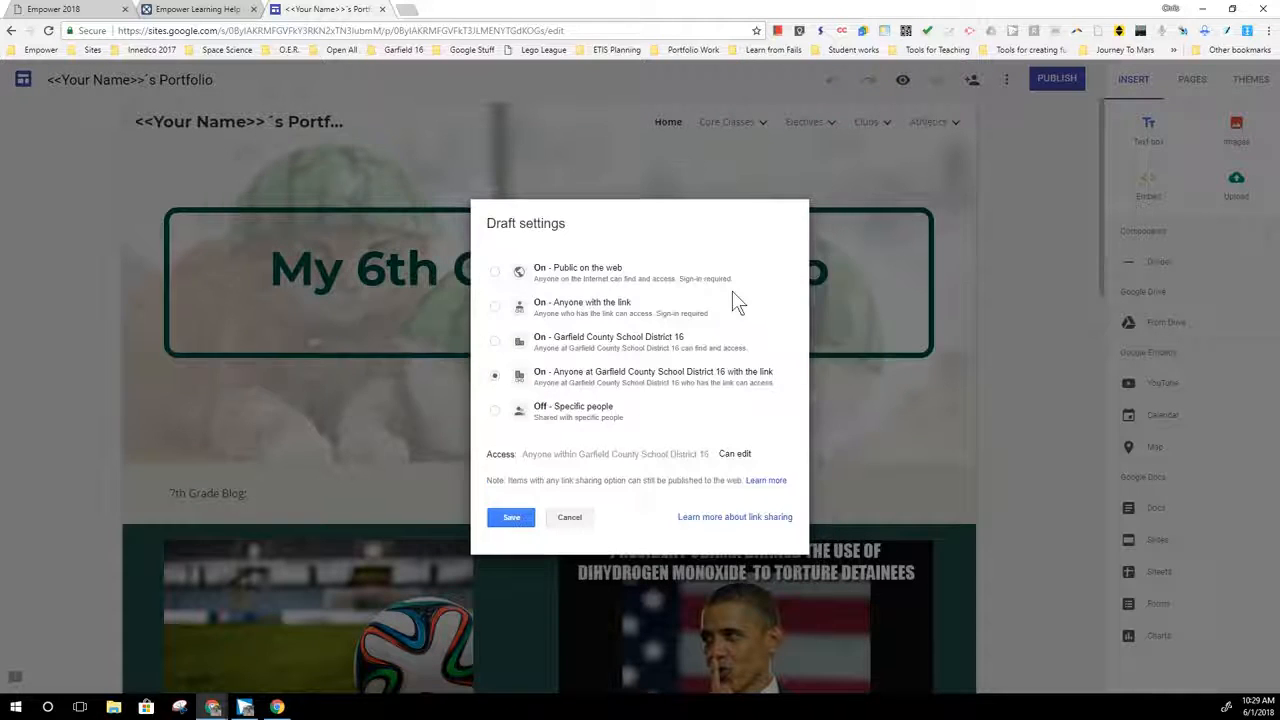
left_click(572, 272)
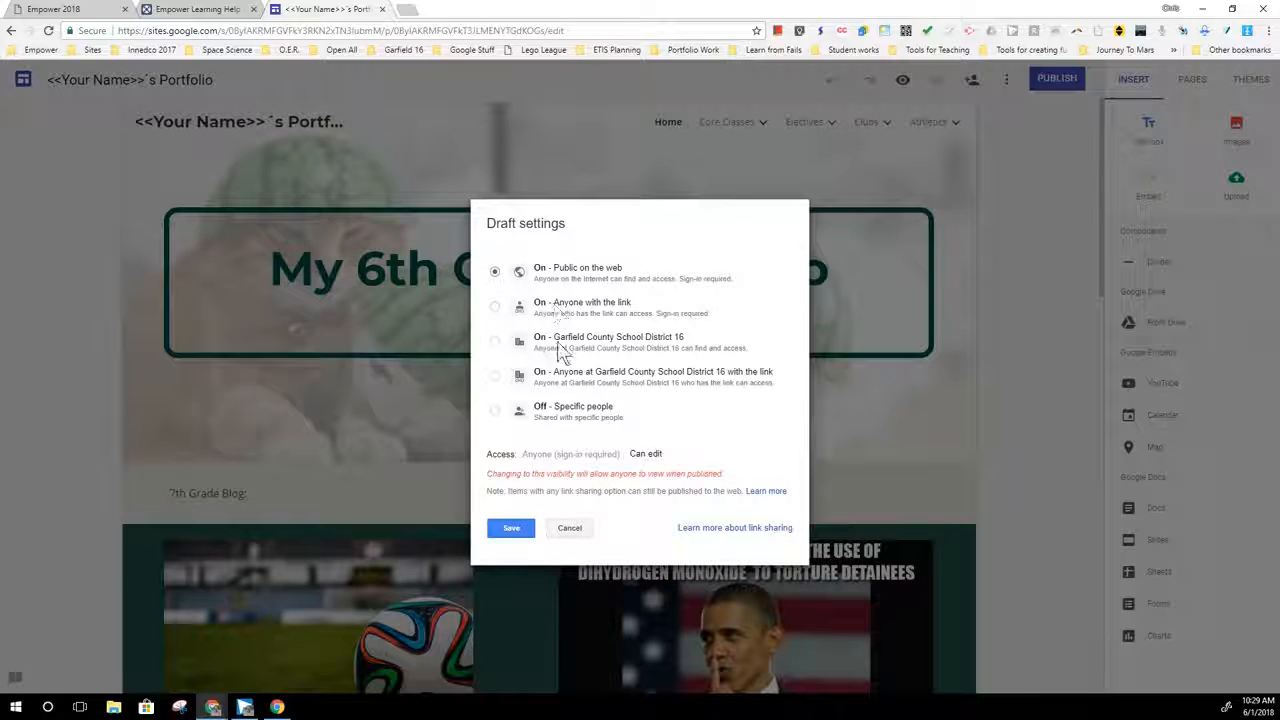
left_click(559, 343)
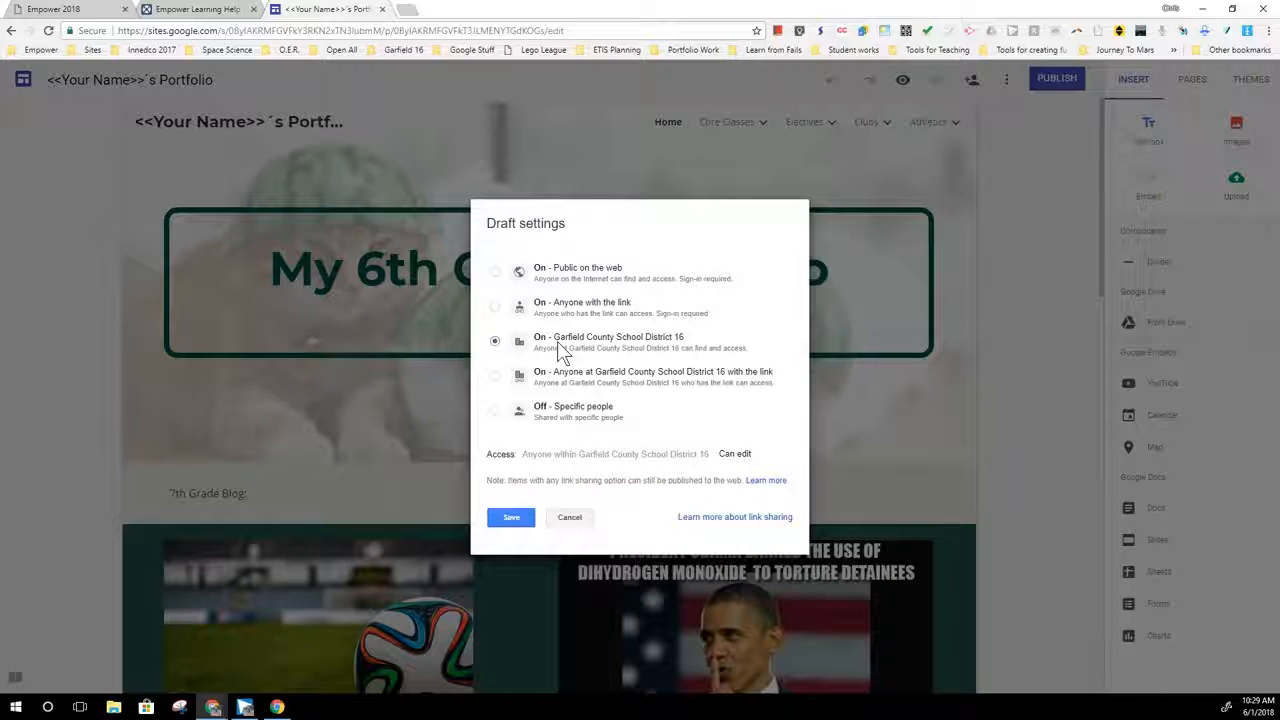
left_click(539, 408)
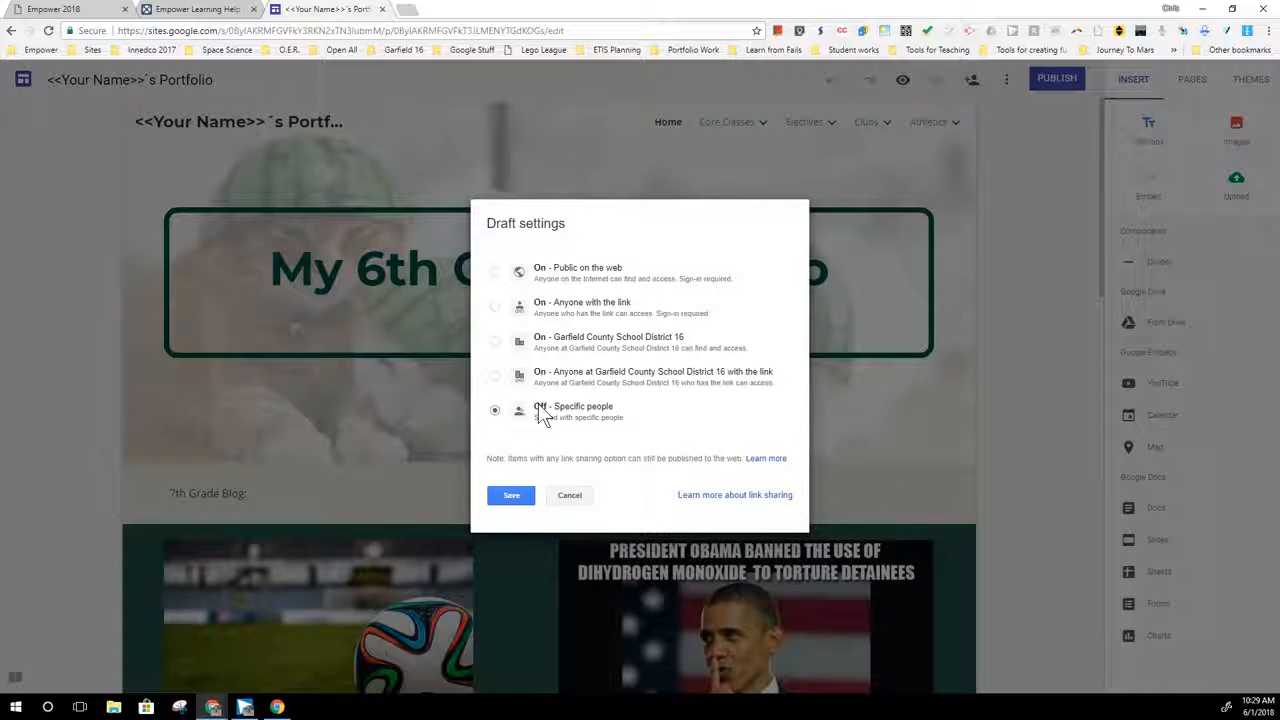
left_click(517, 497)
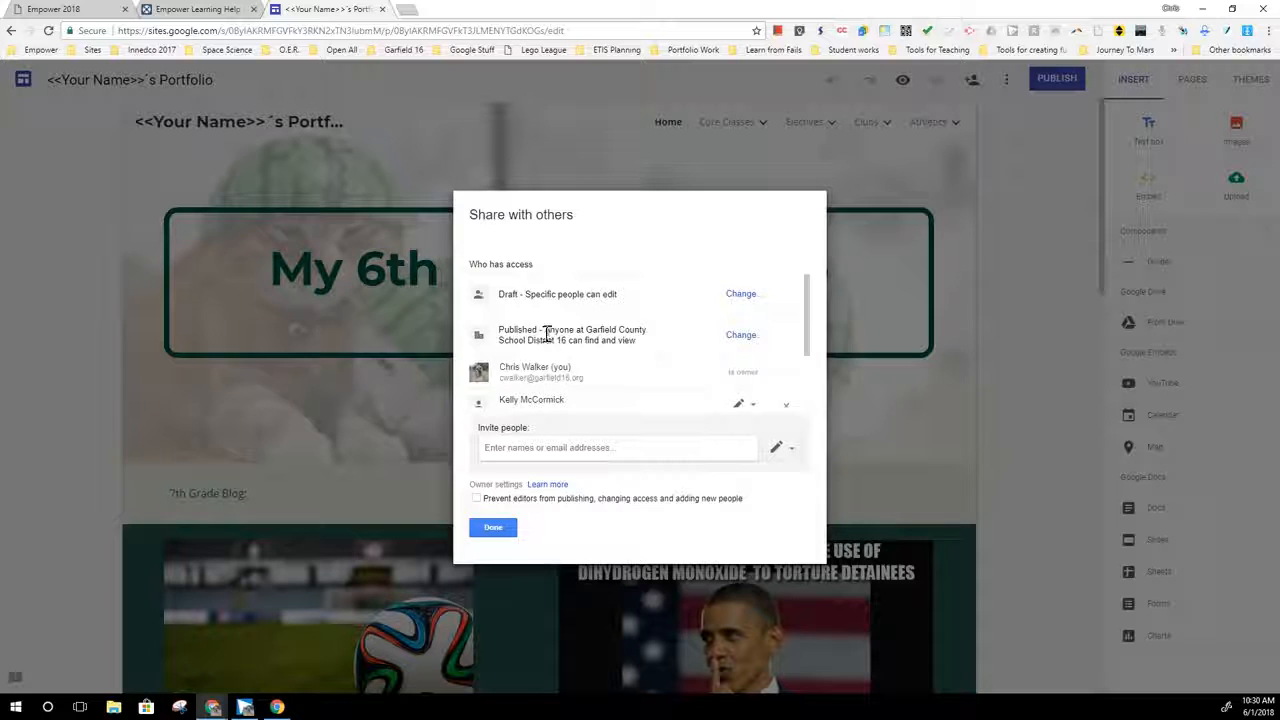
- Finish the sharing settings and publish the site under the g16portfolio address
triple_click(605, 333)
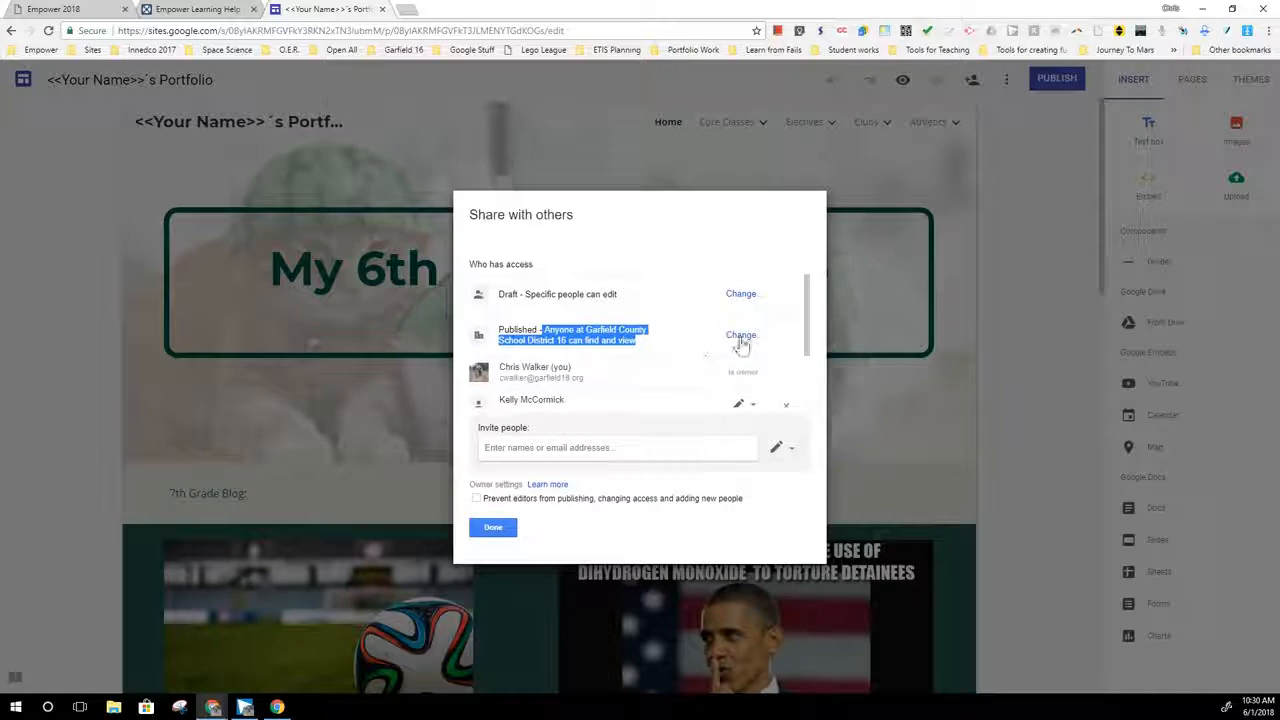
left_click(492, 530)
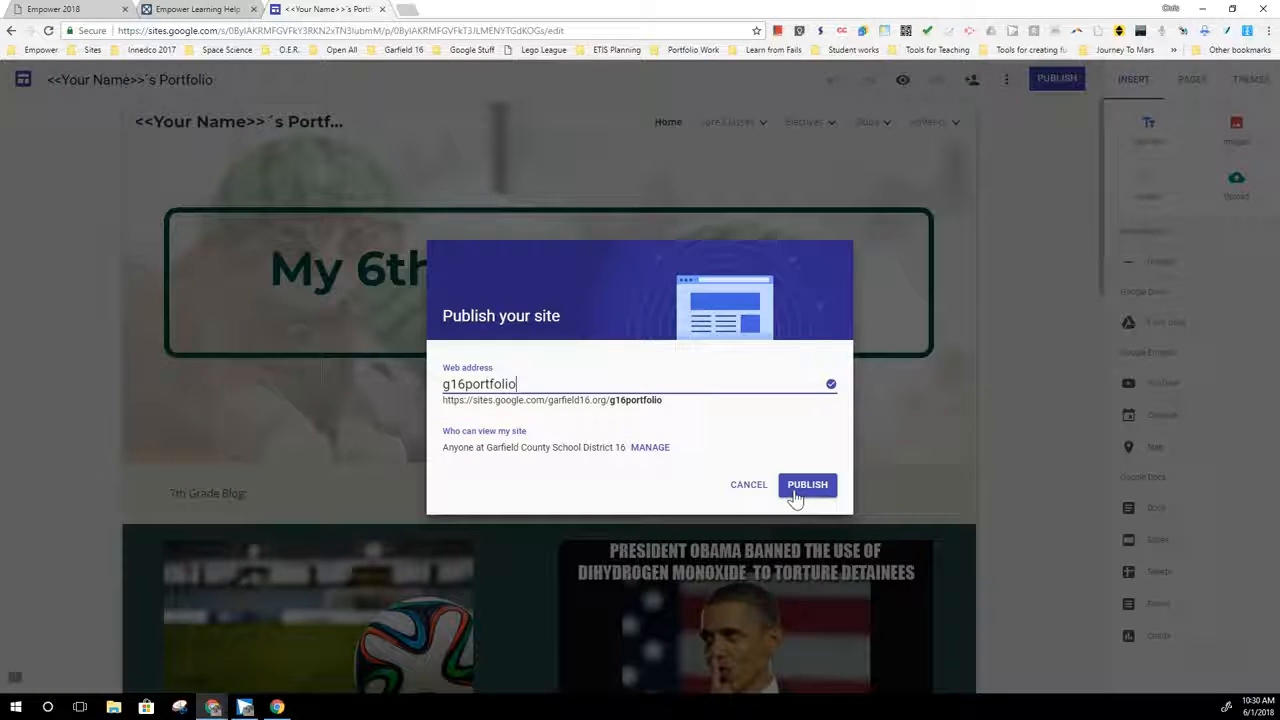
left_click(807, 488)
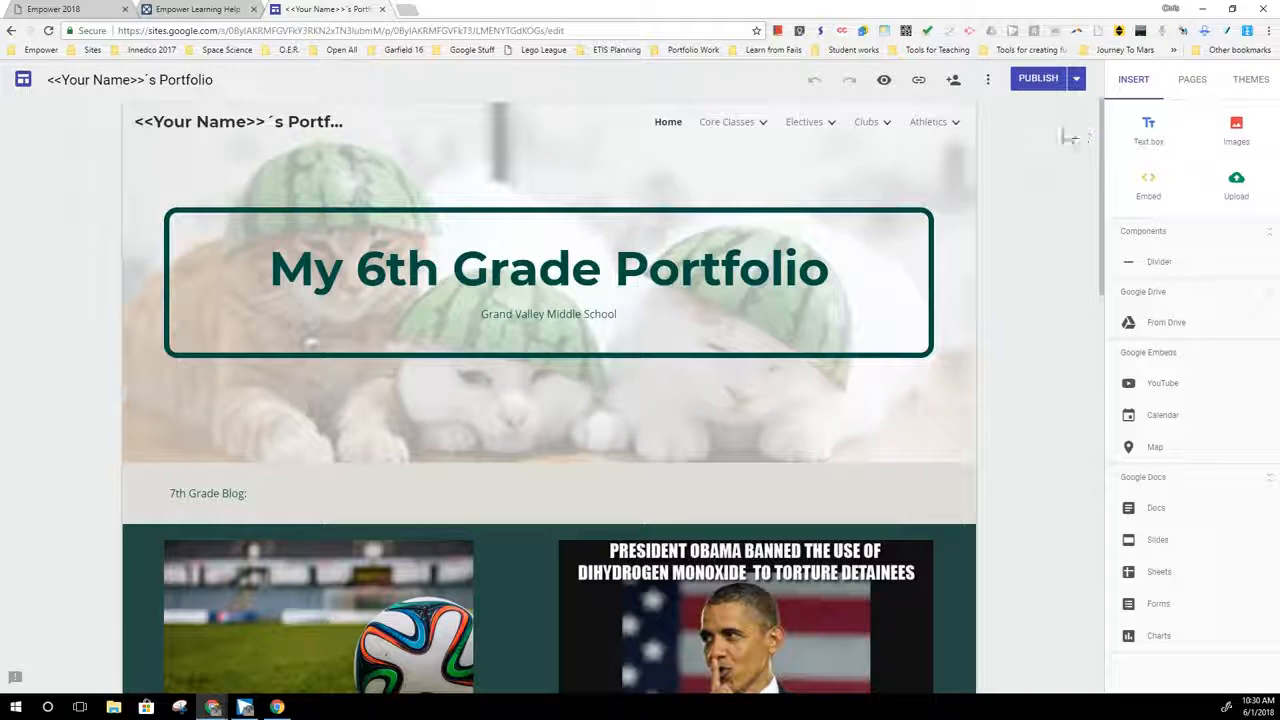
- Enter a colleague's name in a new sharing invitation for the site and set their permission to Can view published
left_click(953, 83)
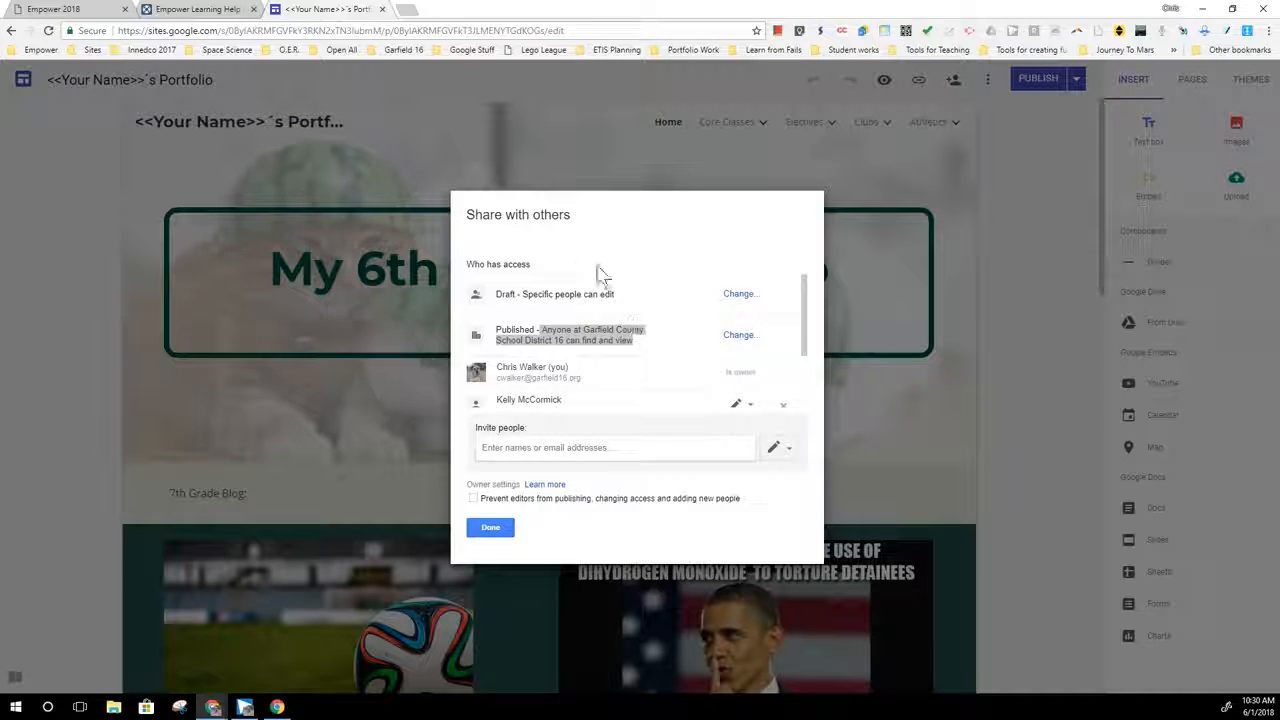
scroll(645, 362, "down", 2)
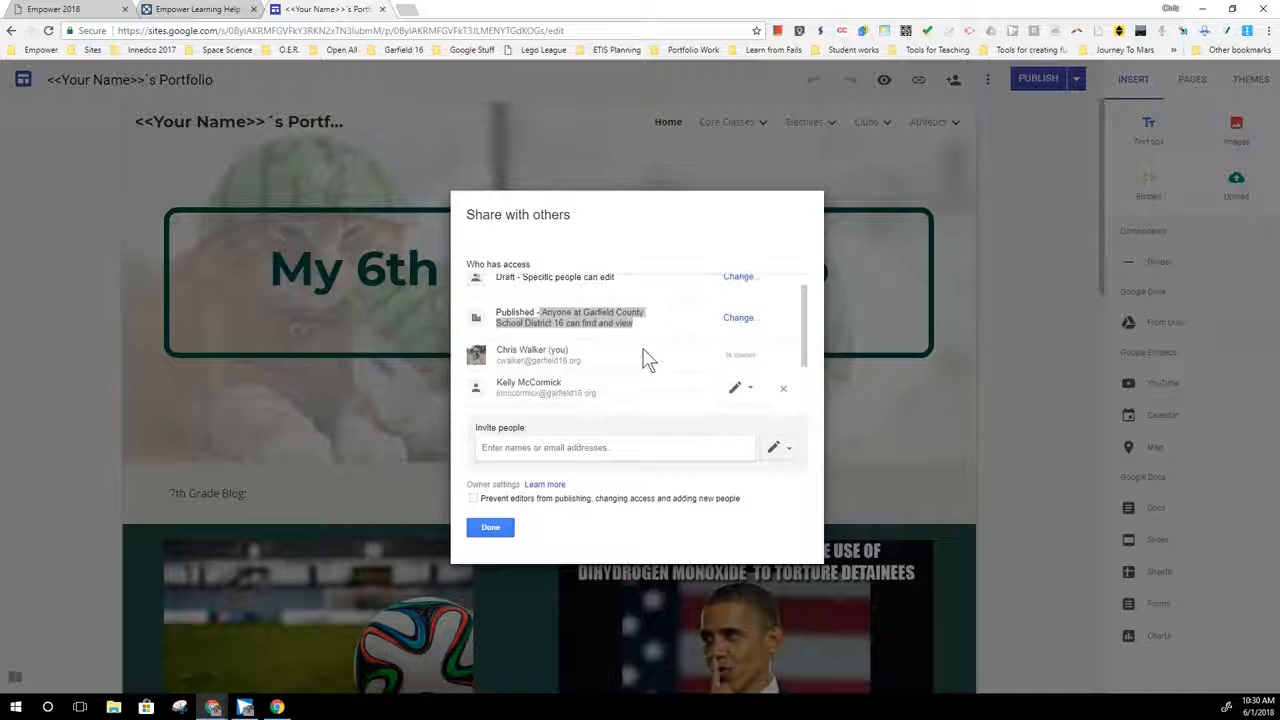
left_click(573, 447)
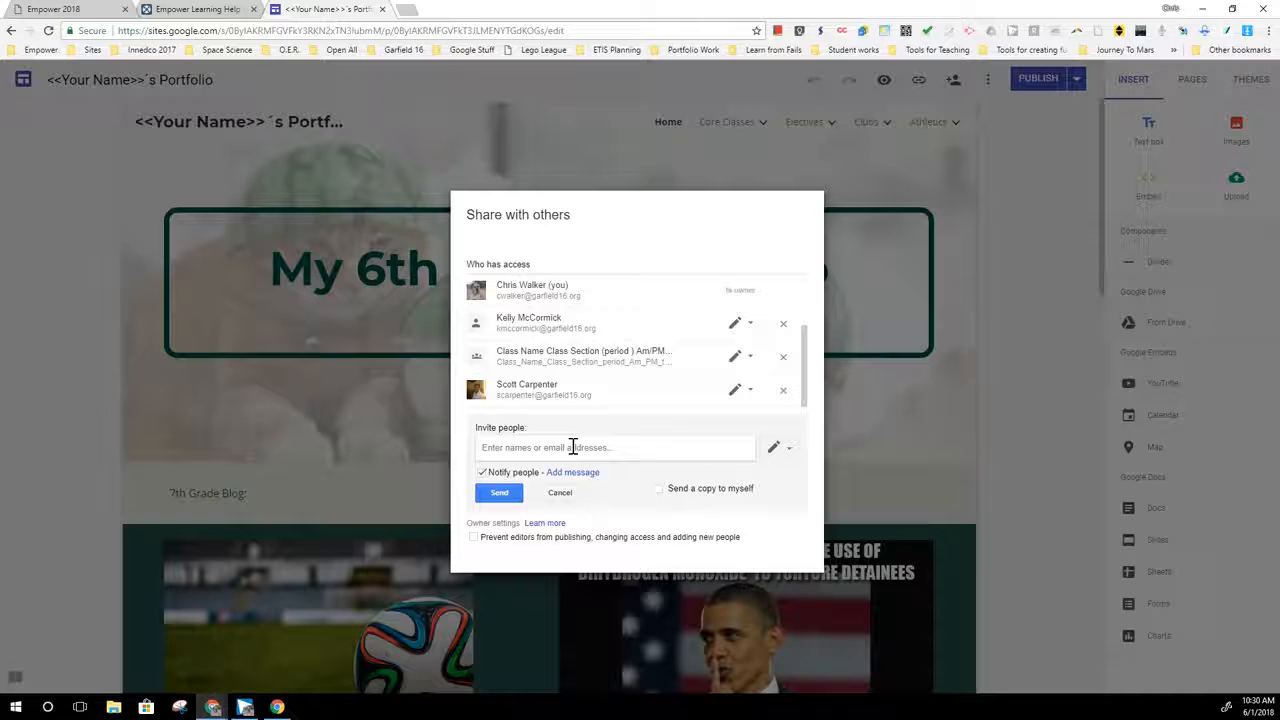
type("nath")
left_click(527, 467)
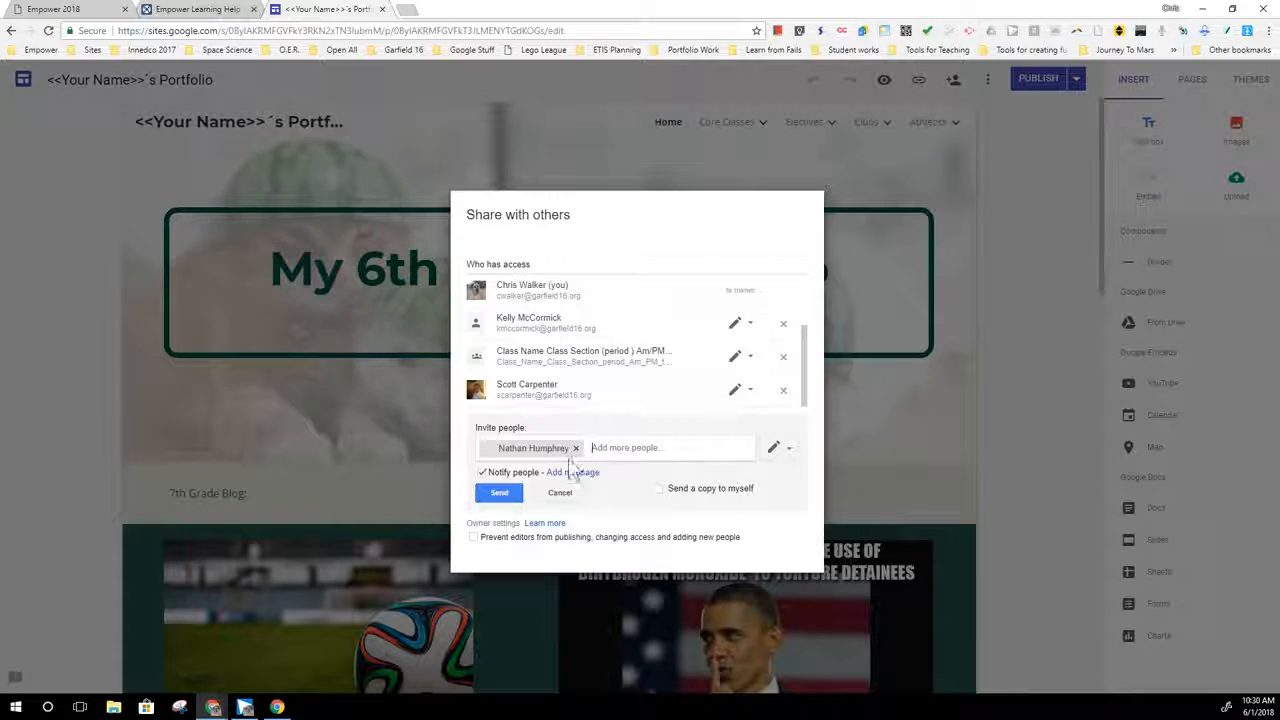
left_click(794, 453)
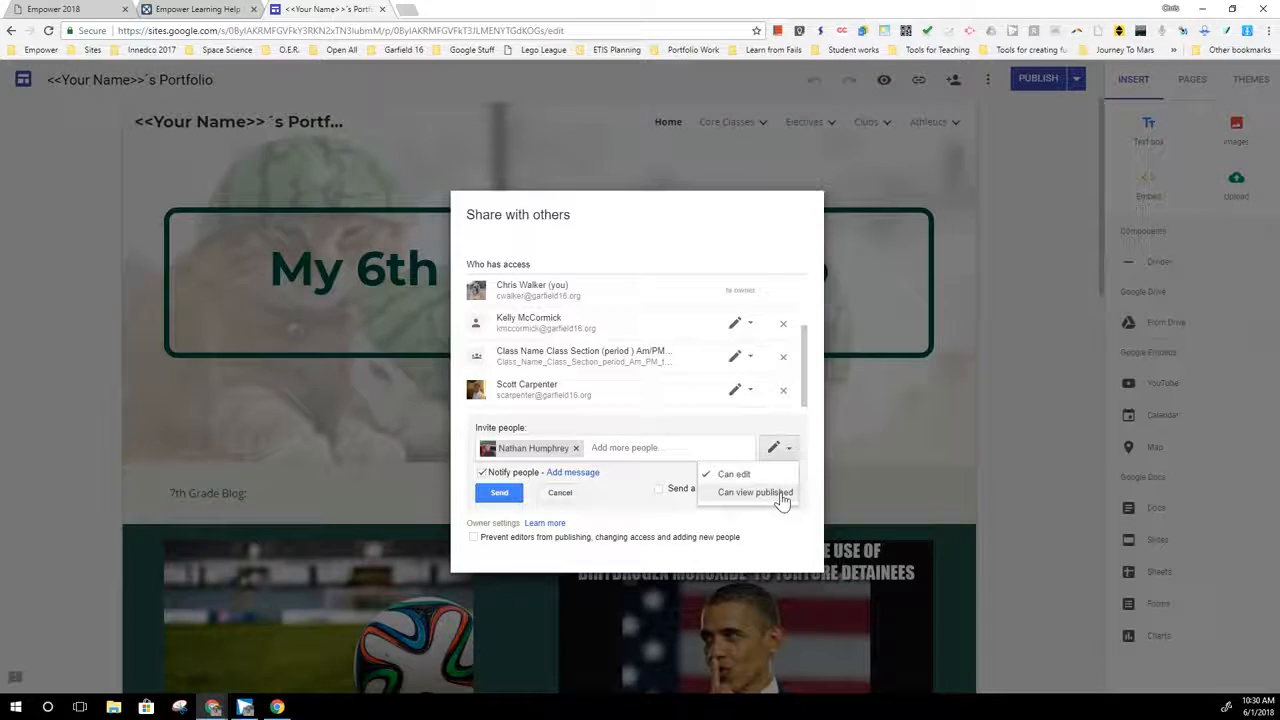
left_click(778, 495)
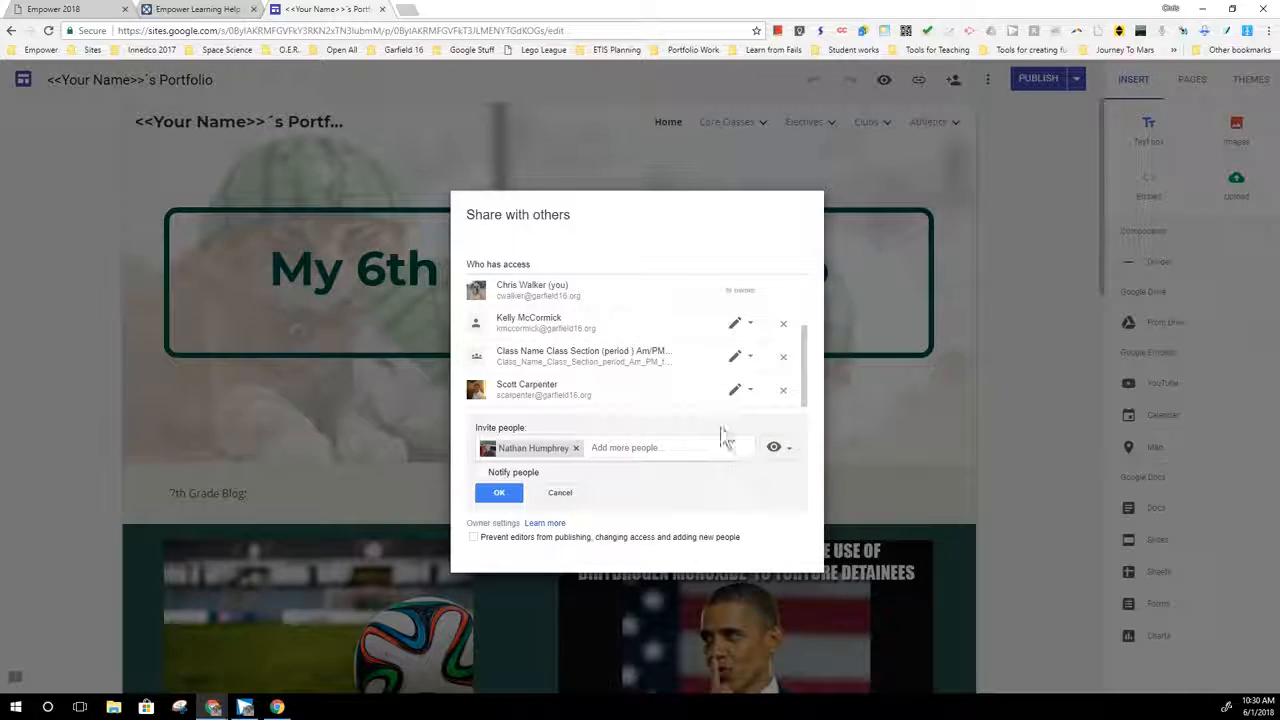
- Change the publishing settings so that only specific people can view the published site
scroll(668, 408, "up", 3)
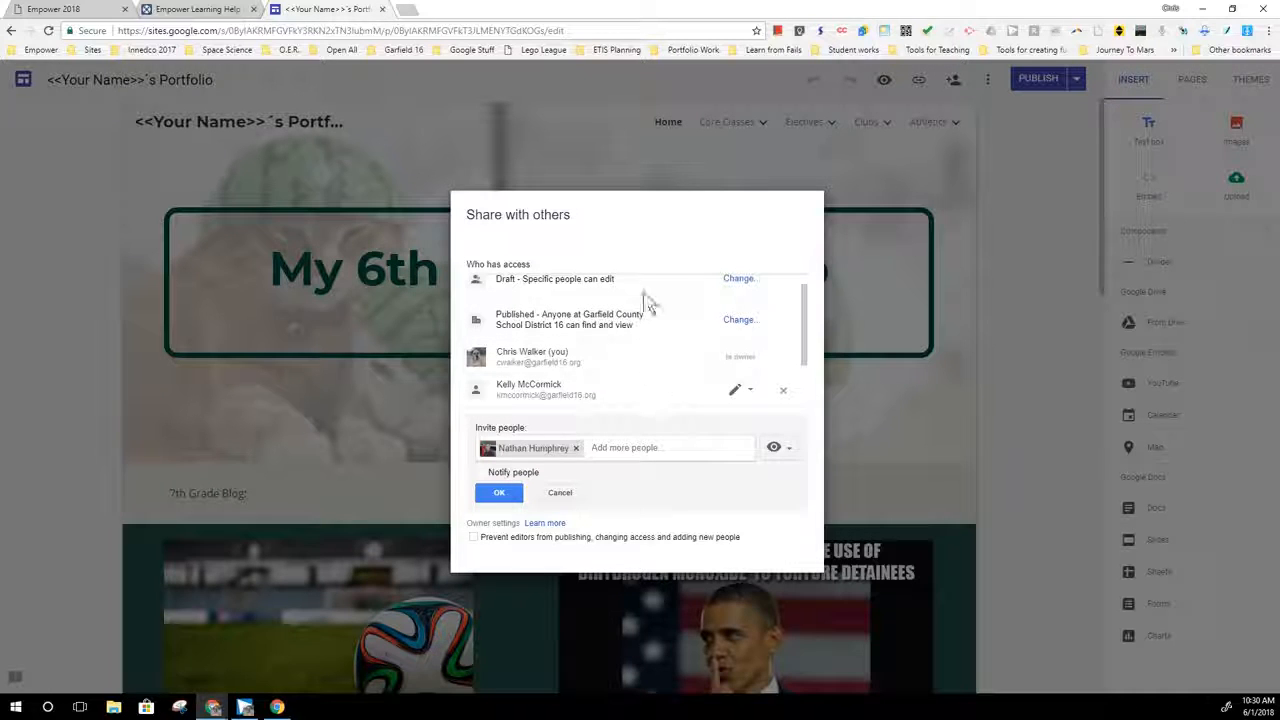
left_click(735, 321)
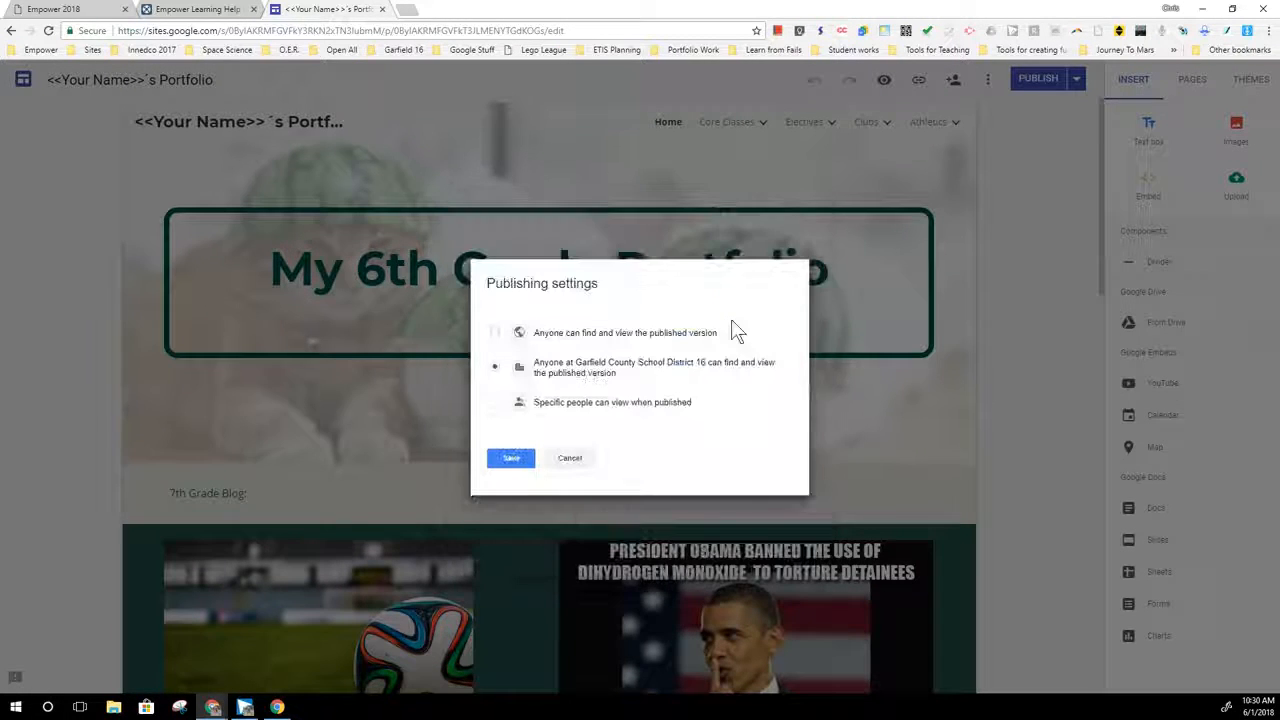
left_click(566, 412)
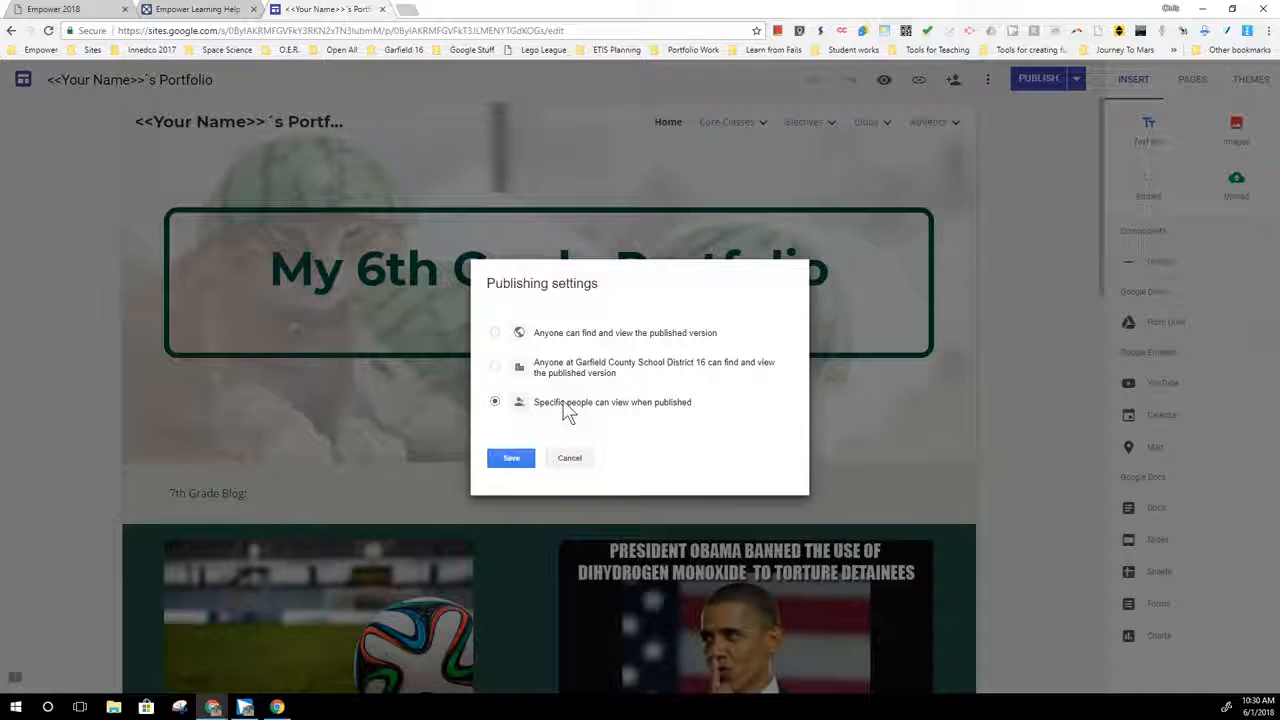
left_click(636, 337)
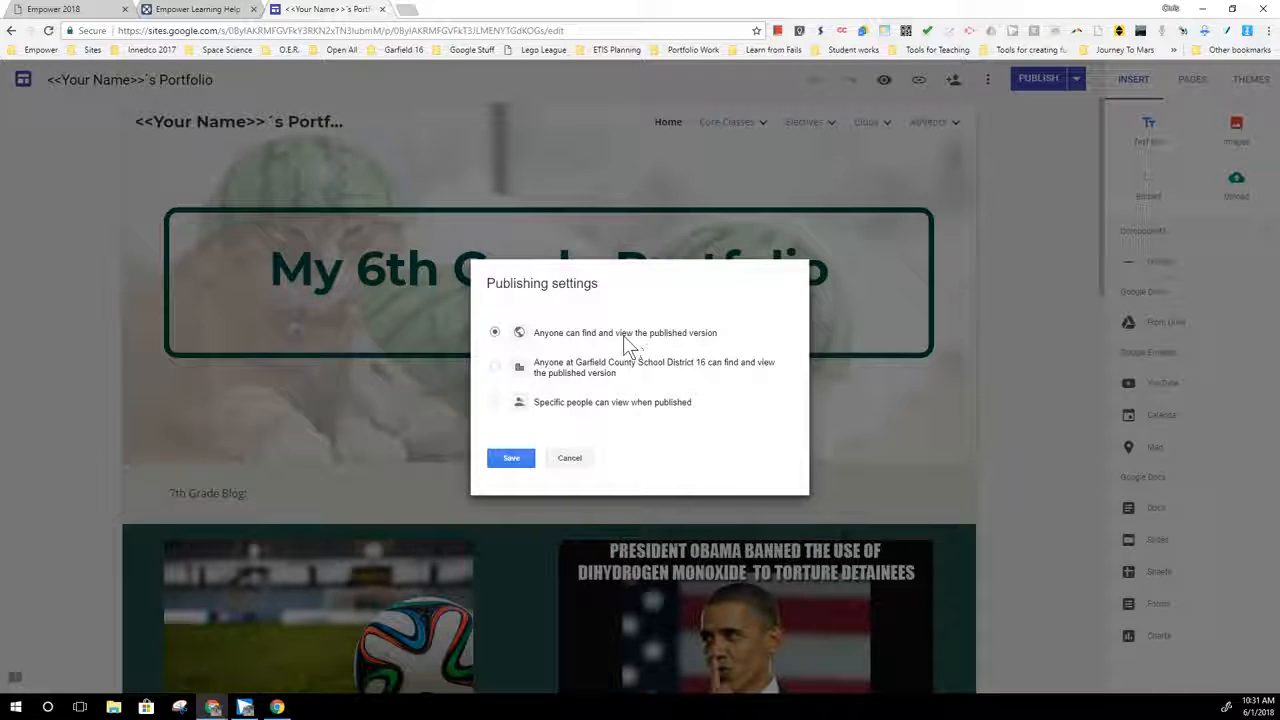
left_click(519, 460)
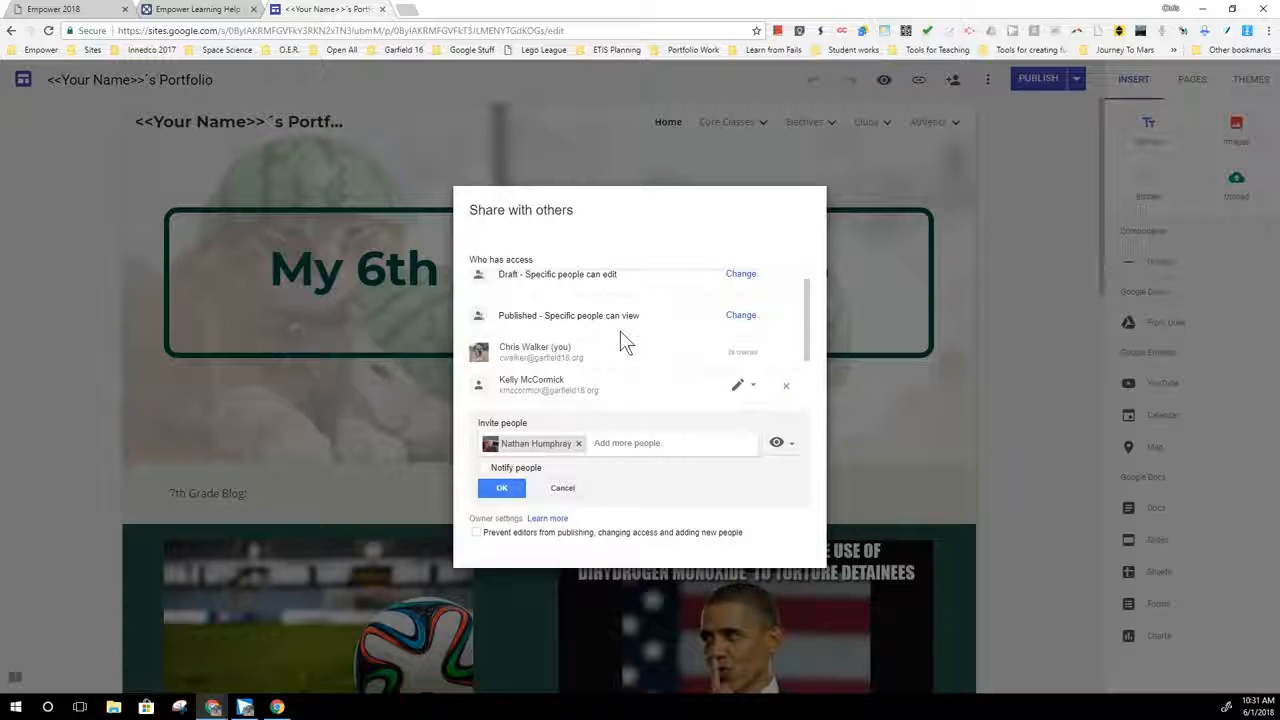
- Review the list of people with access and confirm the colleague's view-only invitation
scroll(632, 335, "up", 1)
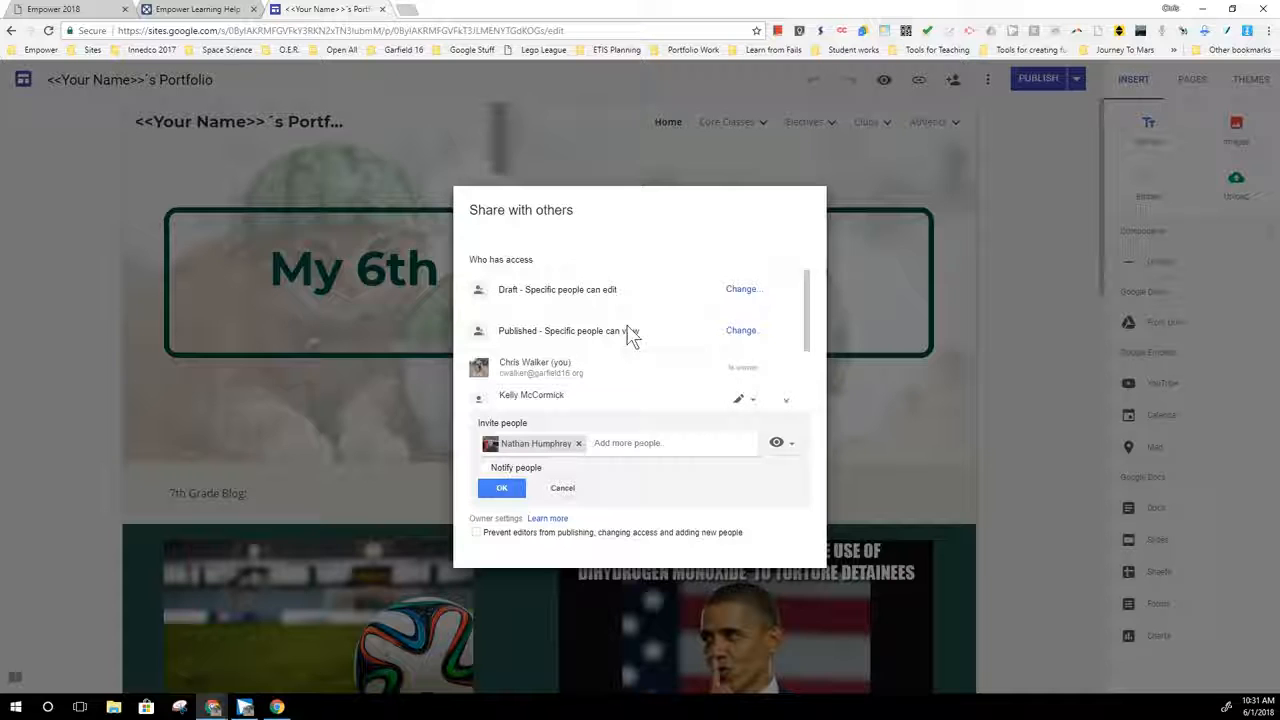
scroll(633, 328, "down", 3)
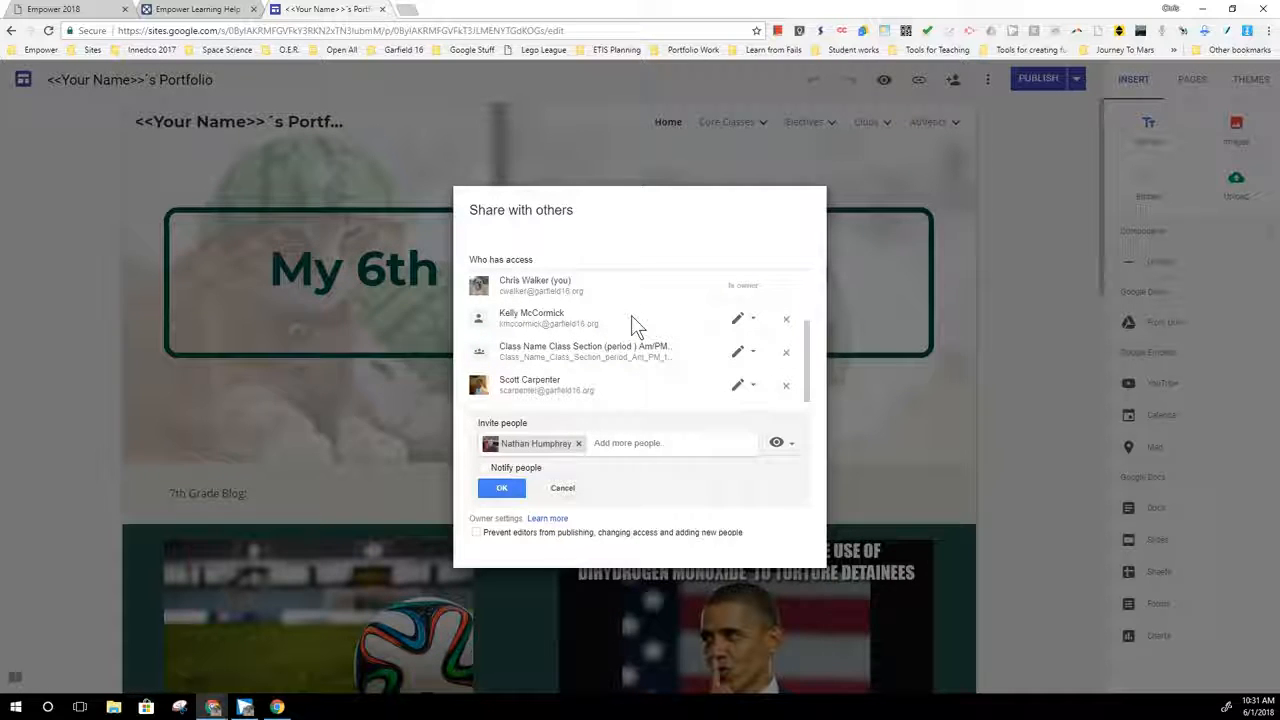
left_click(512, 488)
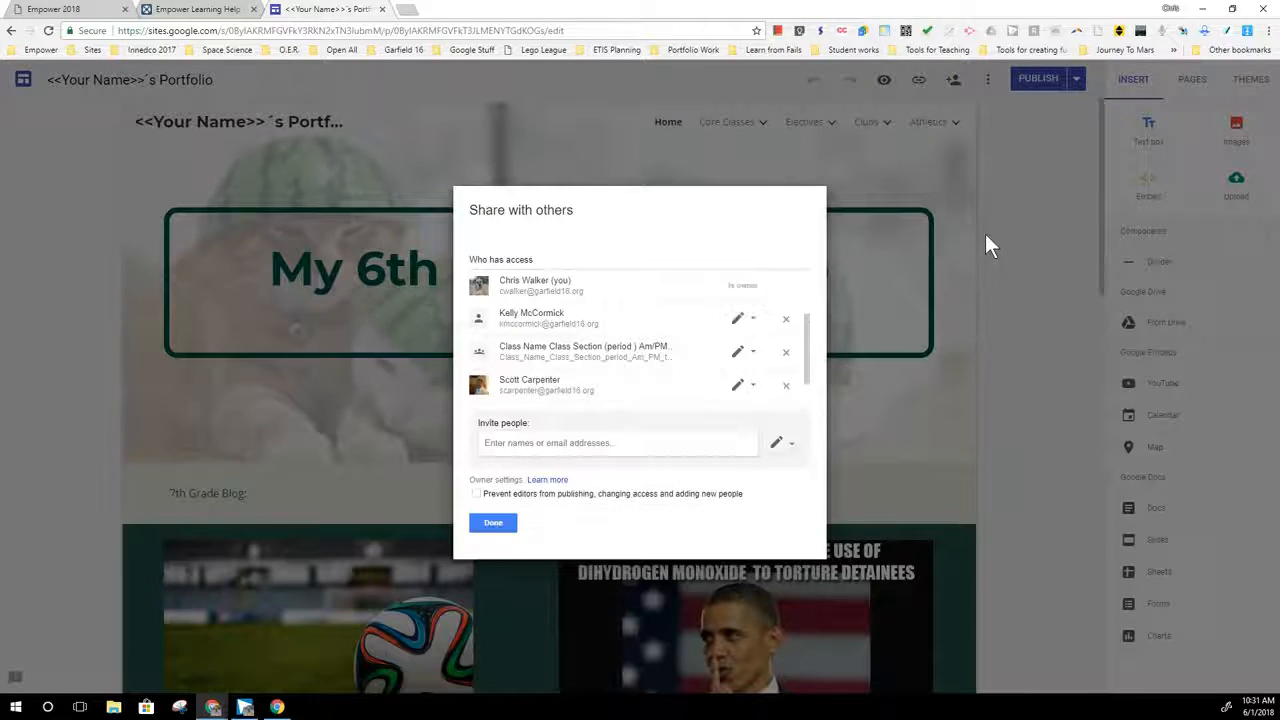